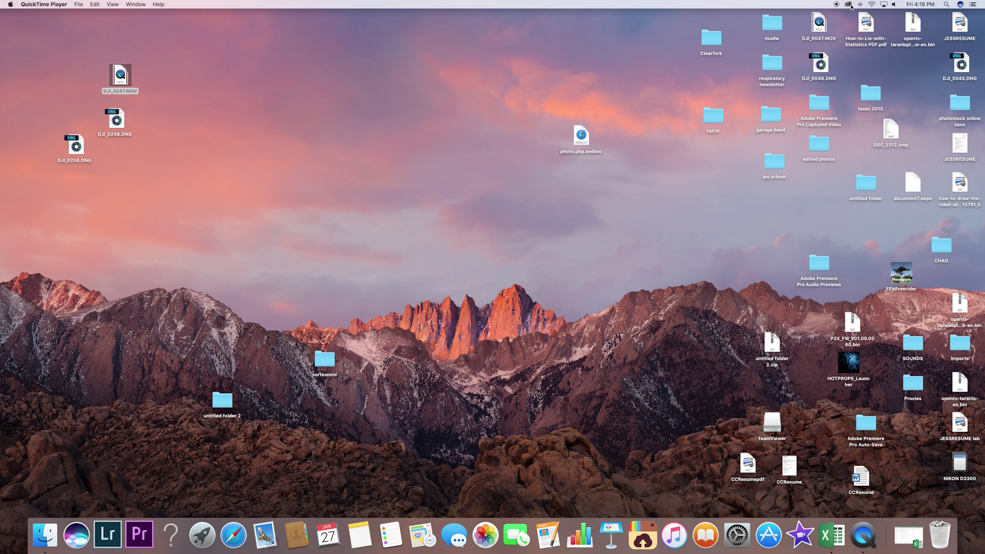
left_click(848, 5)
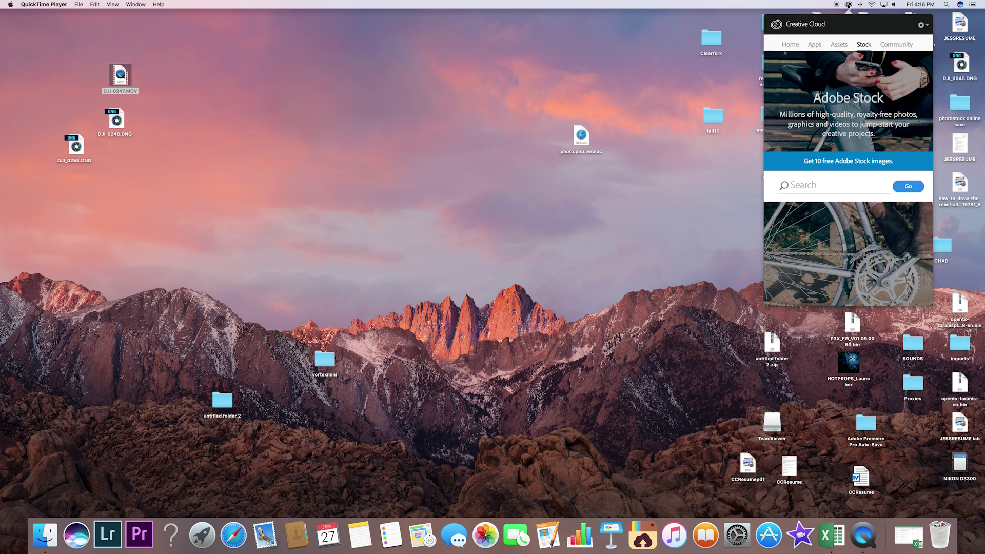
left_click(848, 5)
left_click(849, 5)
left_click(178, 473)
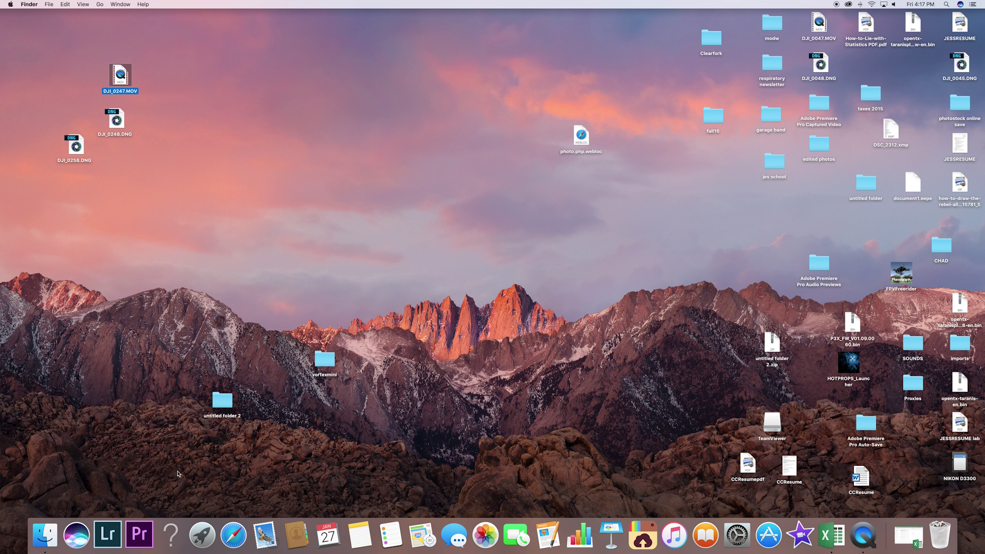
Launch Premiere Pro and create a new project named wayptlitvauto, keeping the default general and ingest settings.
left_click(139, 533)
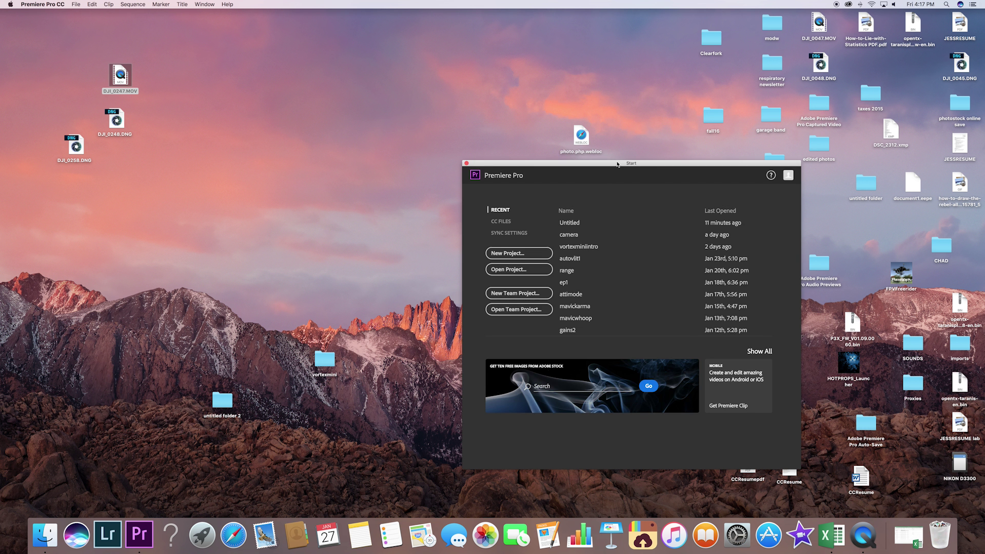
left_click_drag(617, 164, 485, 93)
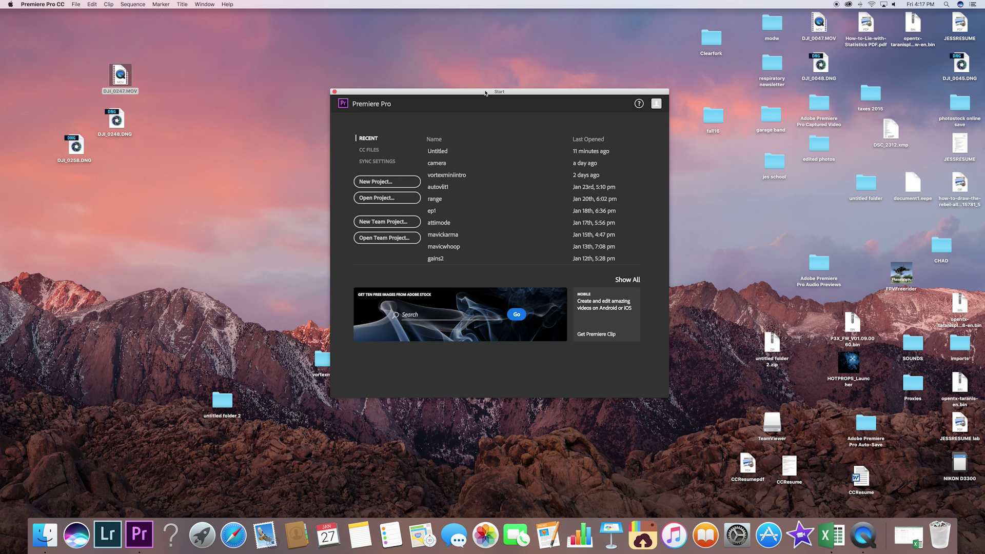
left_click(378, 183)
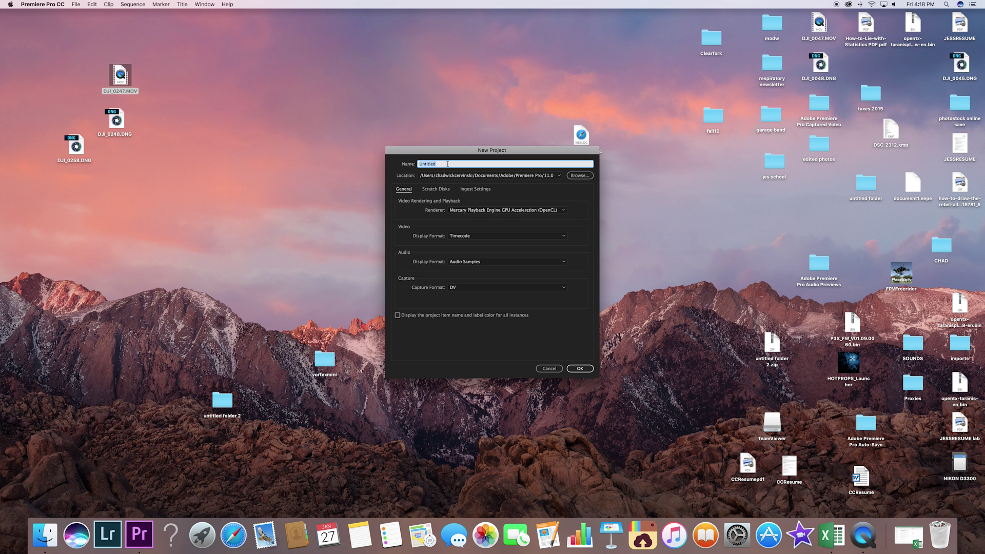
key("BackSpace")
type("wayptlitvauto")
left_click(477, 189)
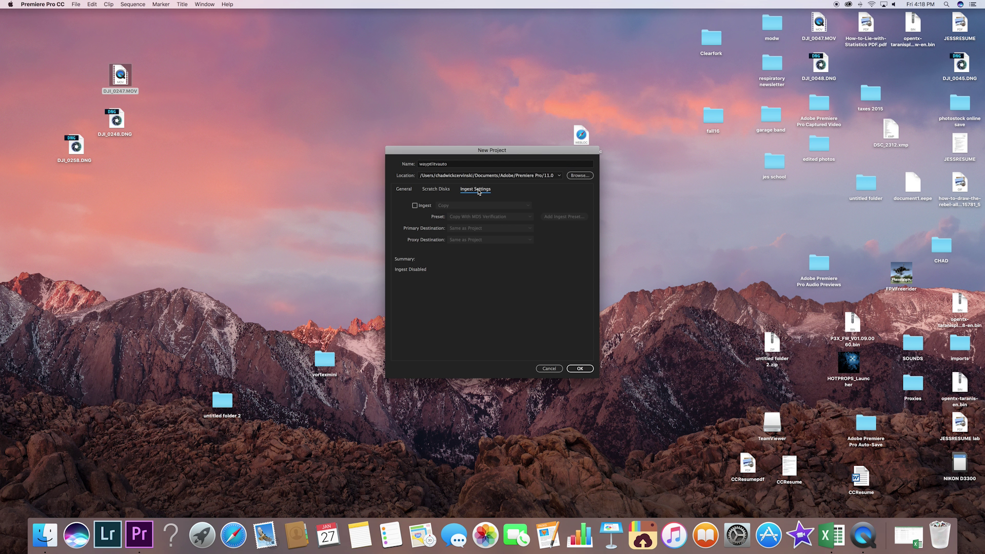
left_click(404, 190)
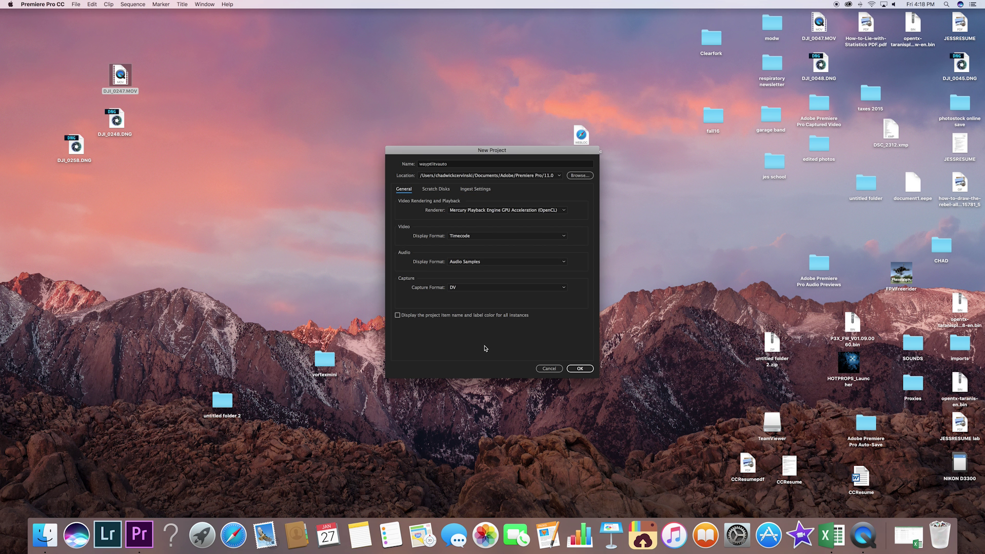
left_click(571, 371)
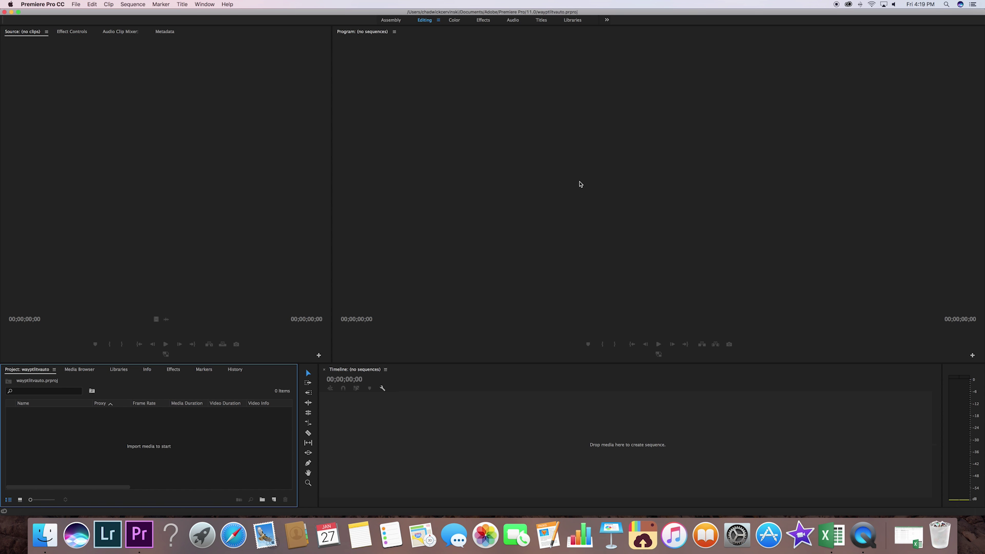
Import the desktop folder "untitled folder 2" with its Autopilot, DJI and Litchi clips into the project.
right_click(143, 445)
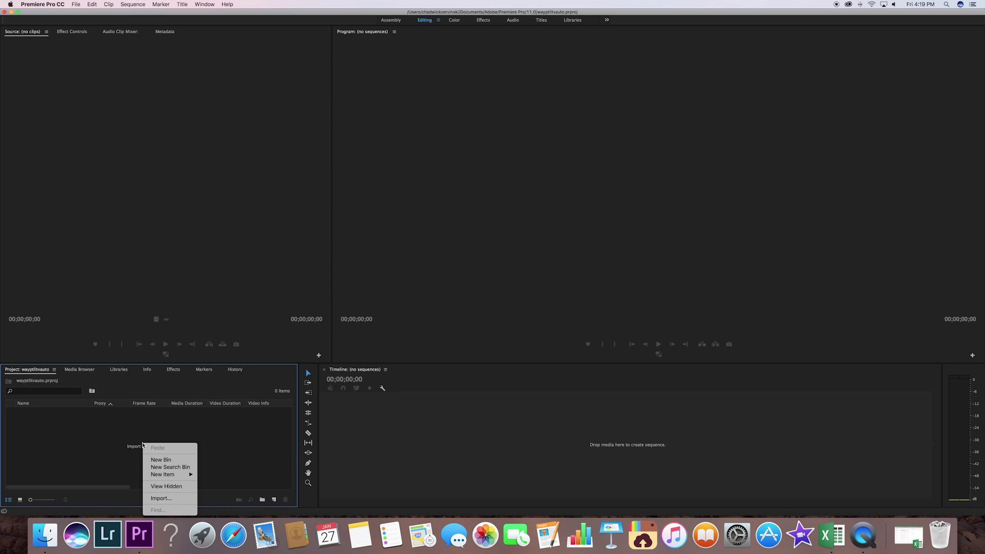
left_click(173, 499)
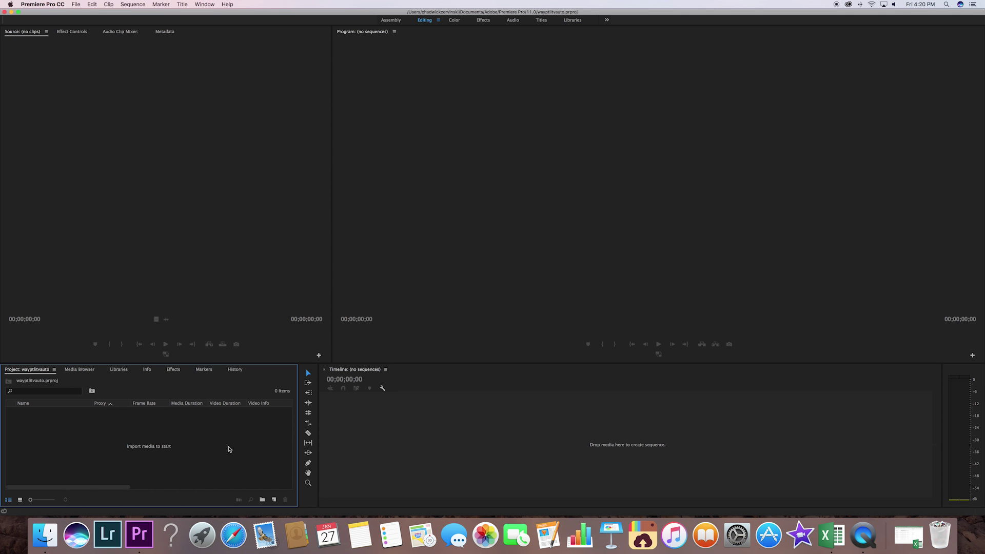
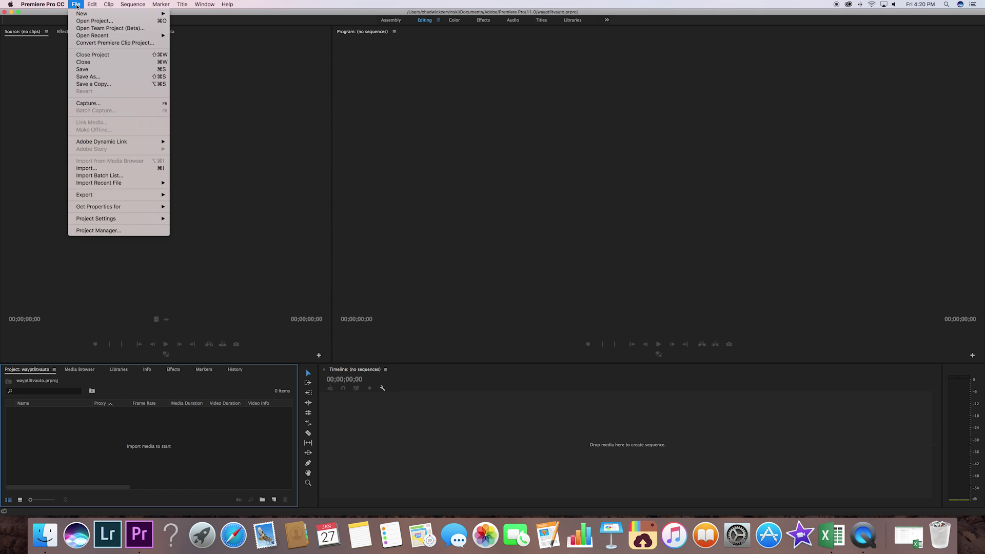
left_click(86, 168)
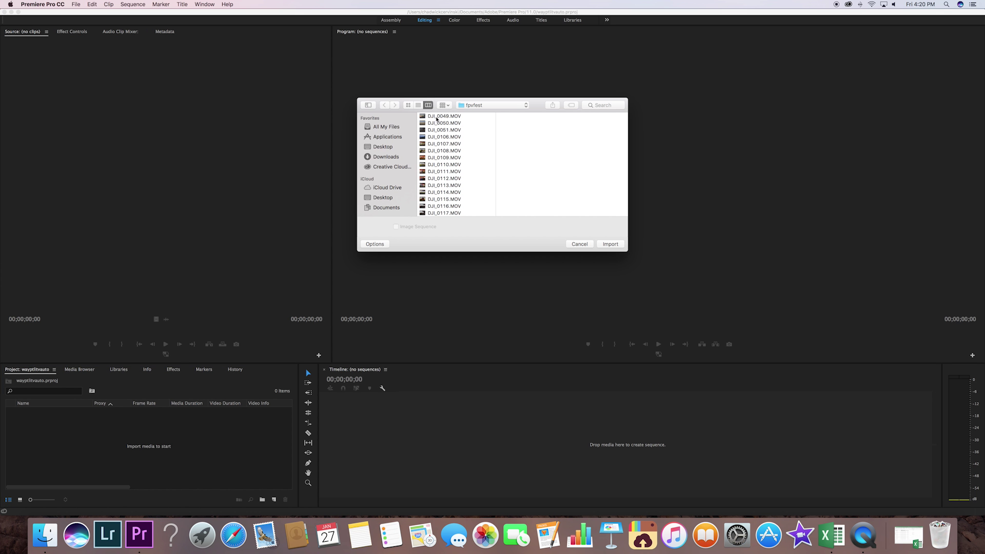
left_click(385, 148)
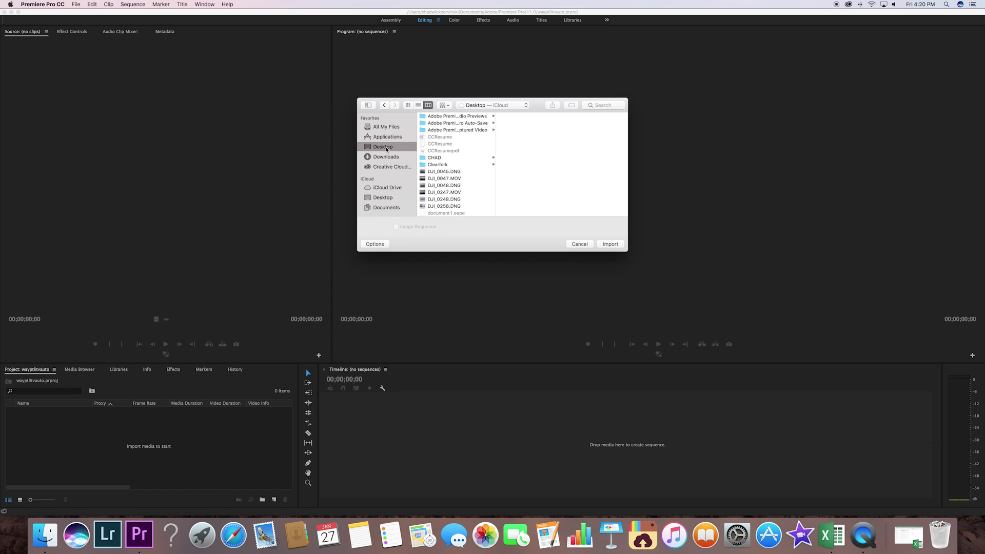
scroll(442, 172, "down", 3)
scroll(442, 172, "down", 5)
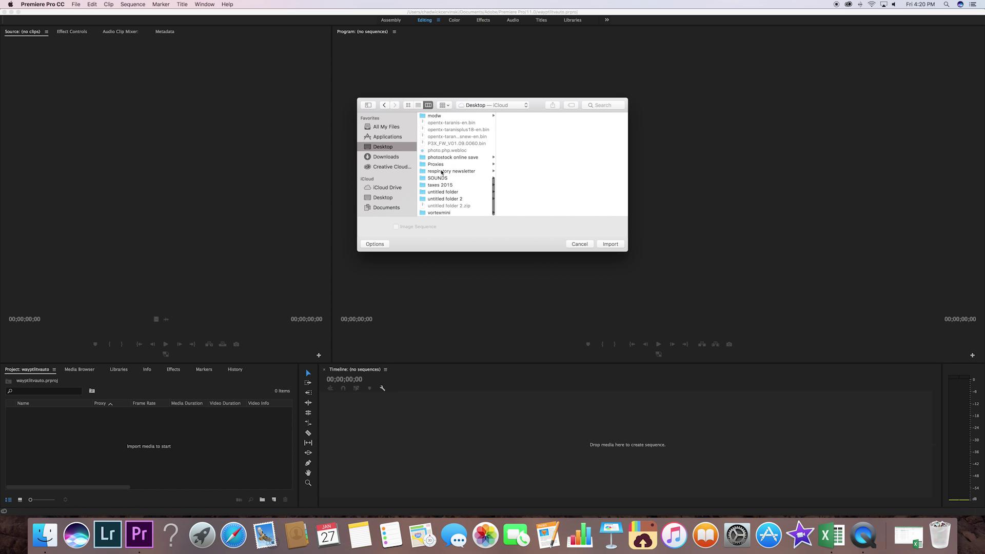
left_click(456, 193)
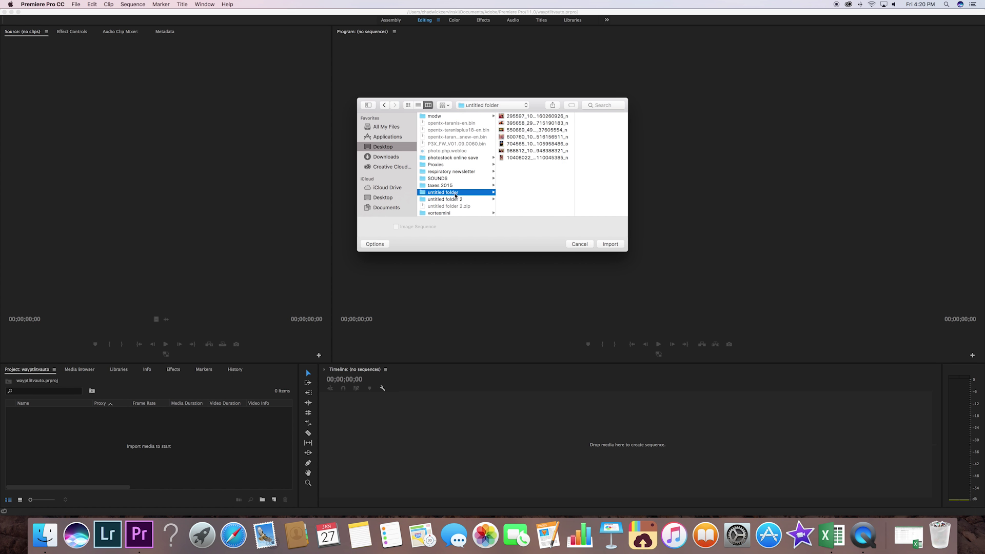
scroll(457, 199, "down", 1)
left_click(458, 200)
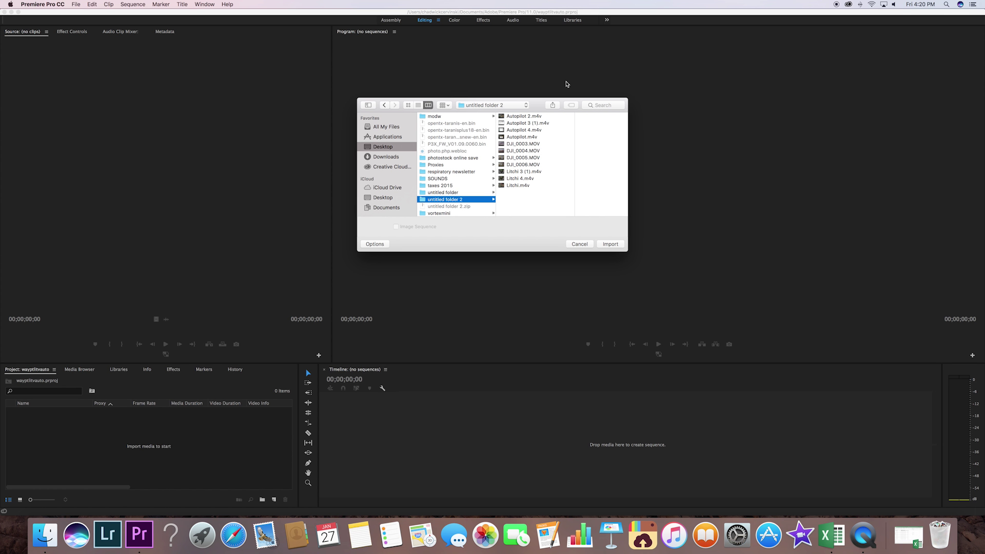
left_click(610, 244)
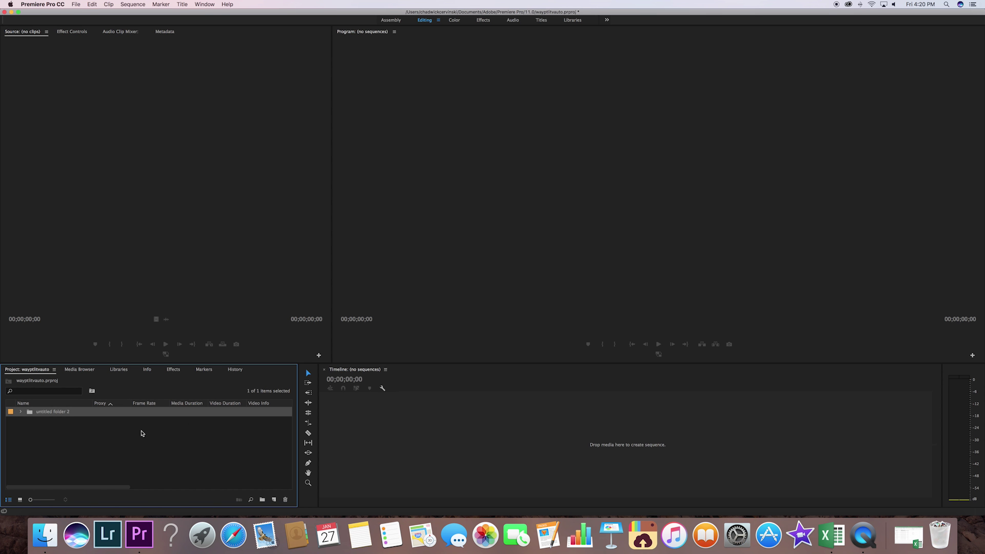
Expand the imported folder and create a sequence in the empty timeline from the clip DJI_0003.MOV.
left_click(21, 412)
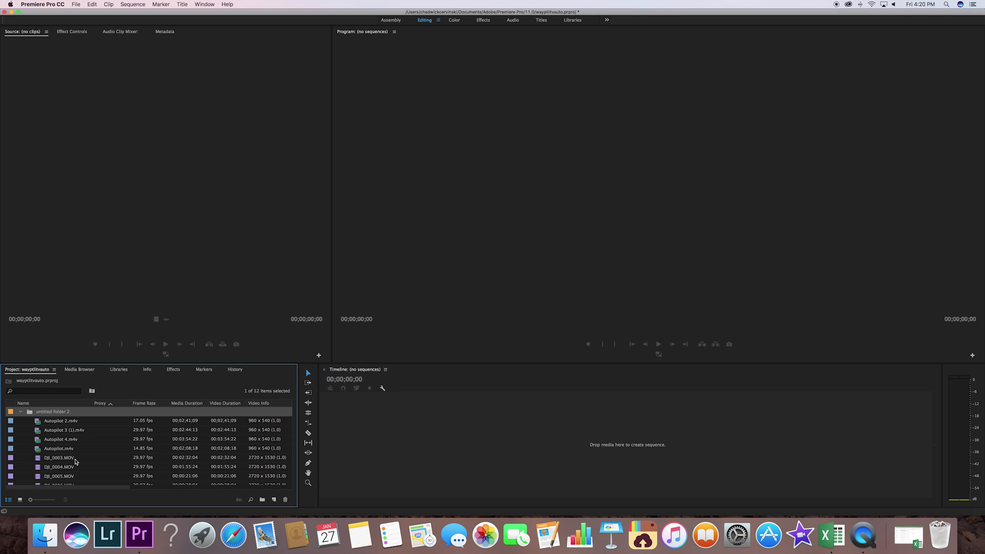
scroll(76, 462, "down", 3)
scroll(72, 448, "up", 3)
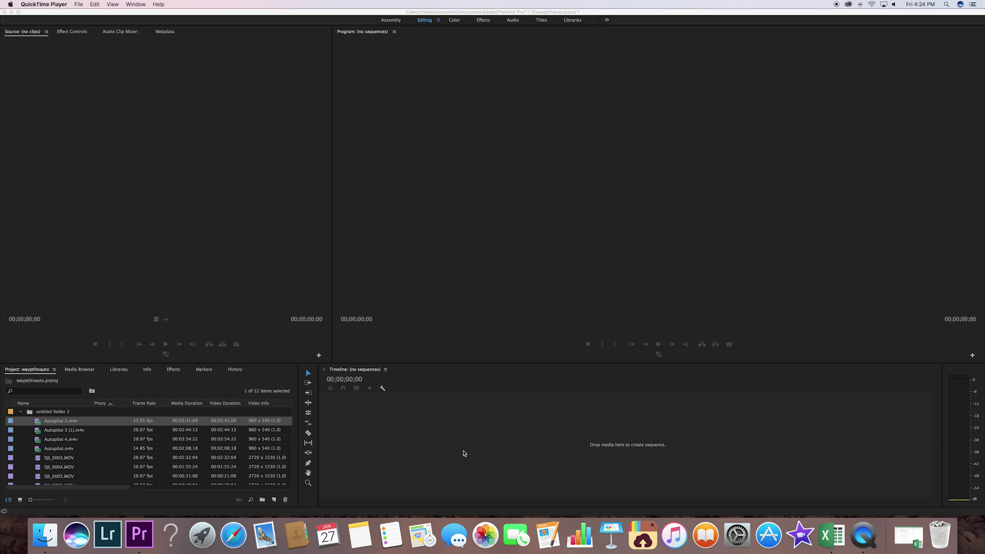
left_click(43, 461)
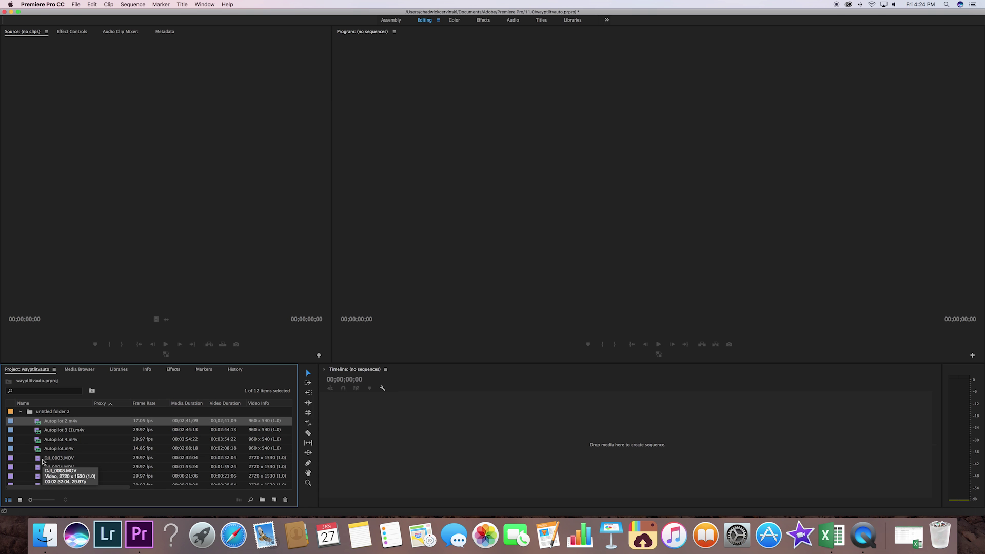
left_click(40, 460)
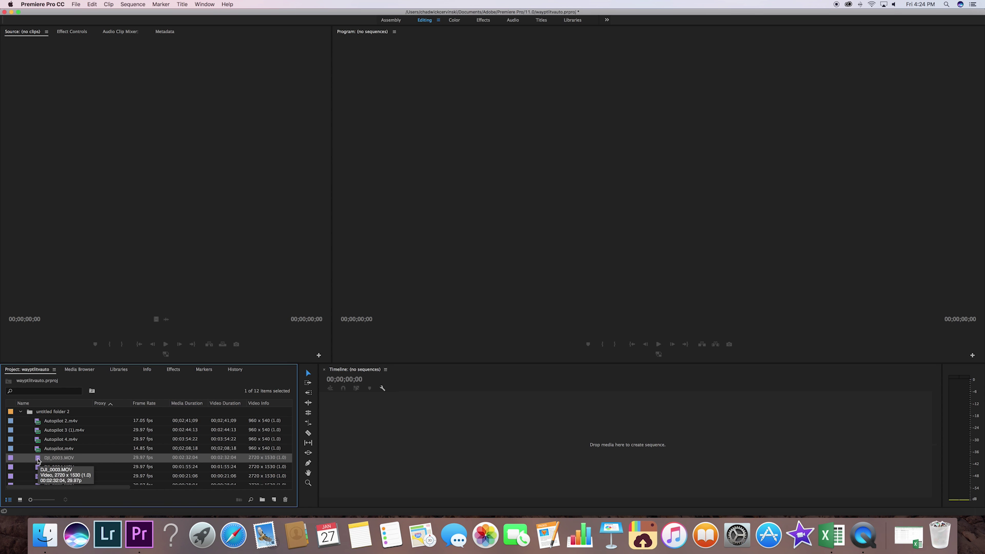
left_click(47, 459)
left_click_drag(47, 460, 453, 452)
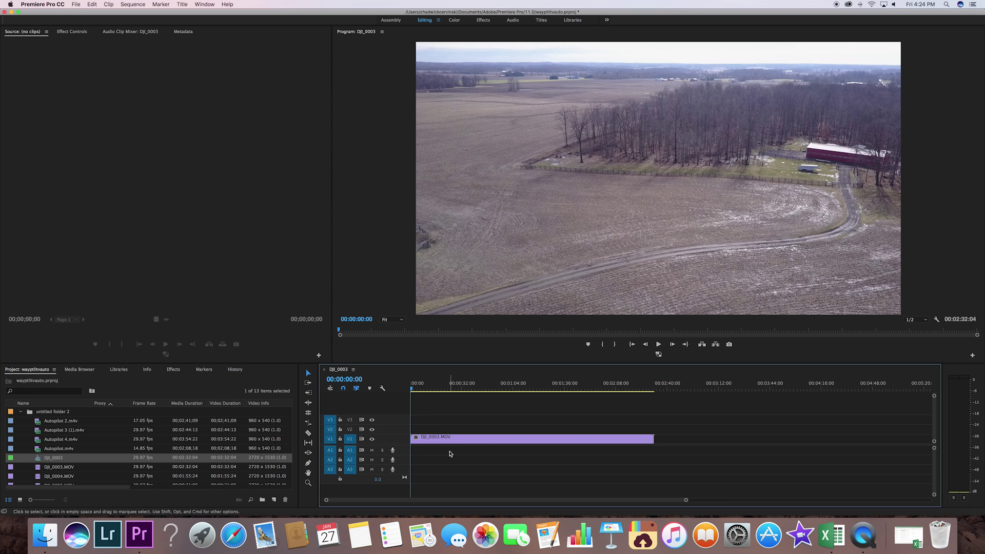
Select the DJI_0003.MOV clip on track V1 and move the playhead to 00:00:03:28.
scroll(453, 454, "right", 1)
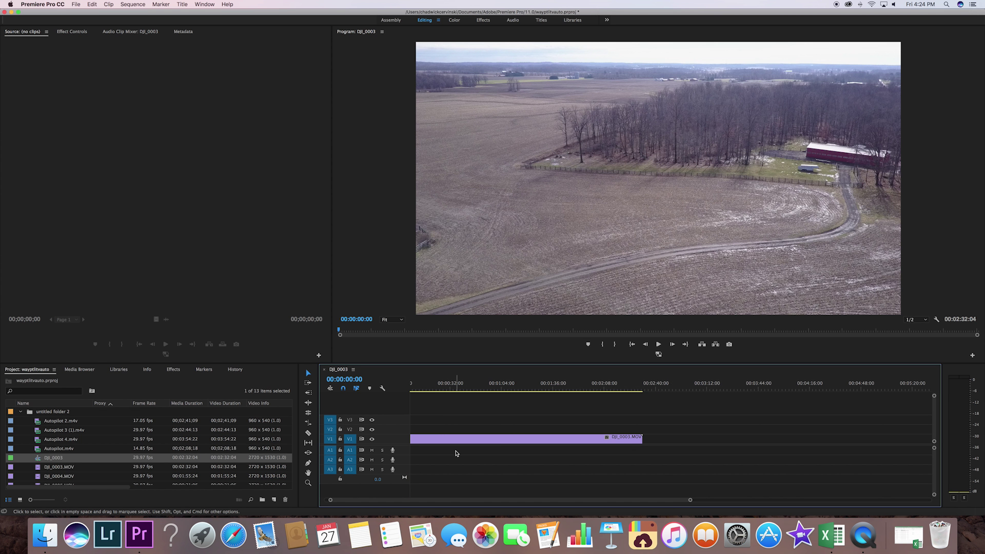
left_click(514, 439)
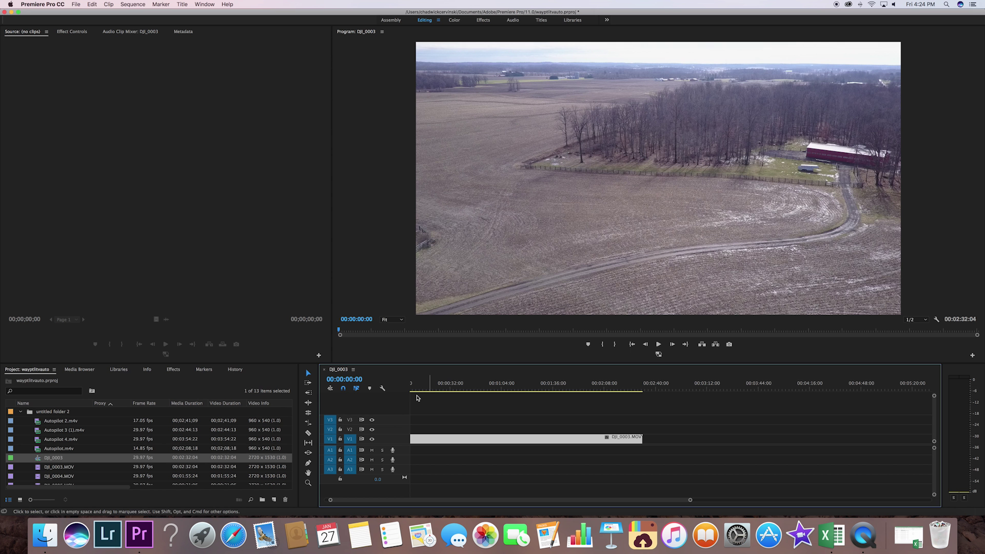
left_click(342, 331)
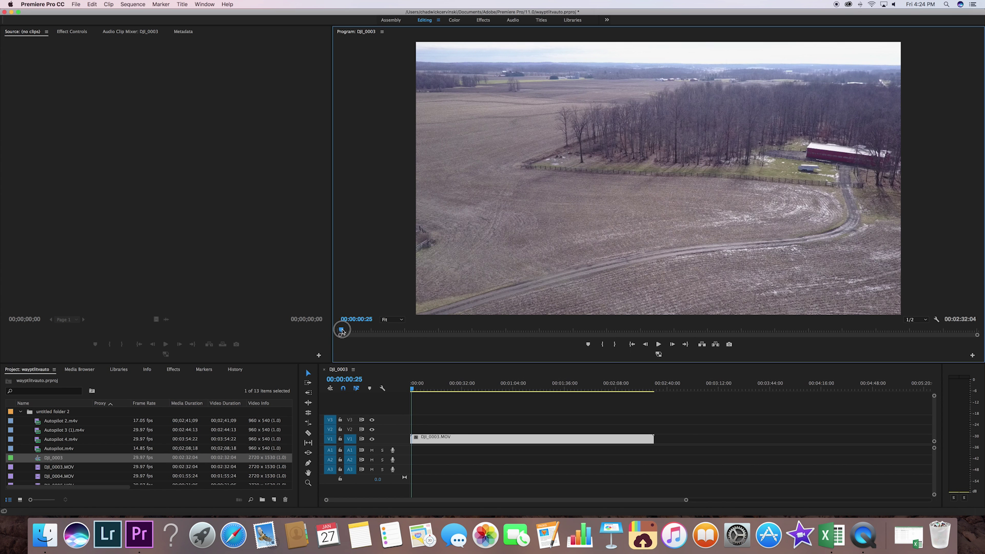
mouse_move(342, 331)
left_mouse_down()
mouse_move(751, 332)
mouse_move(354, 341)
left_mouse_up()
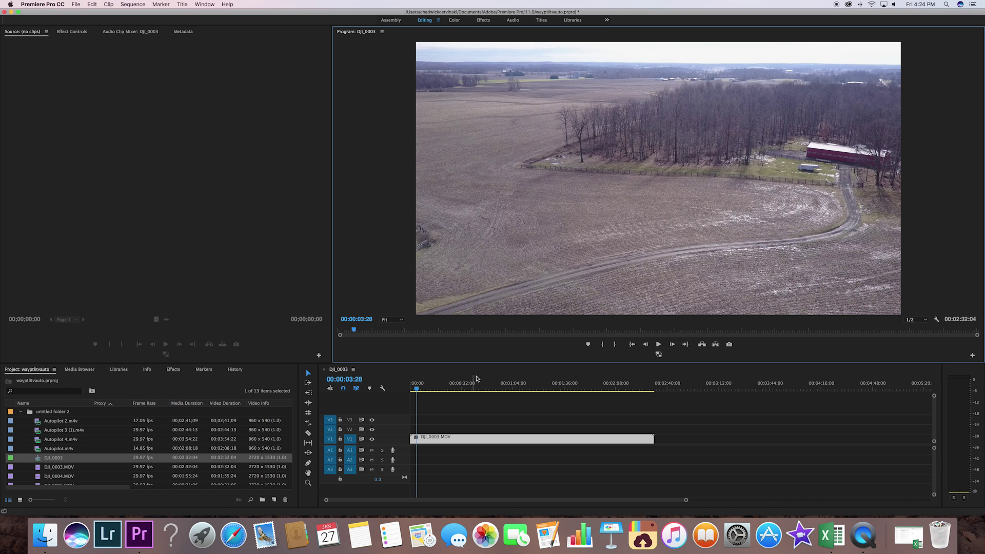
Set the program monitor's playback resolution to 1/8.
left_click(926, 322)
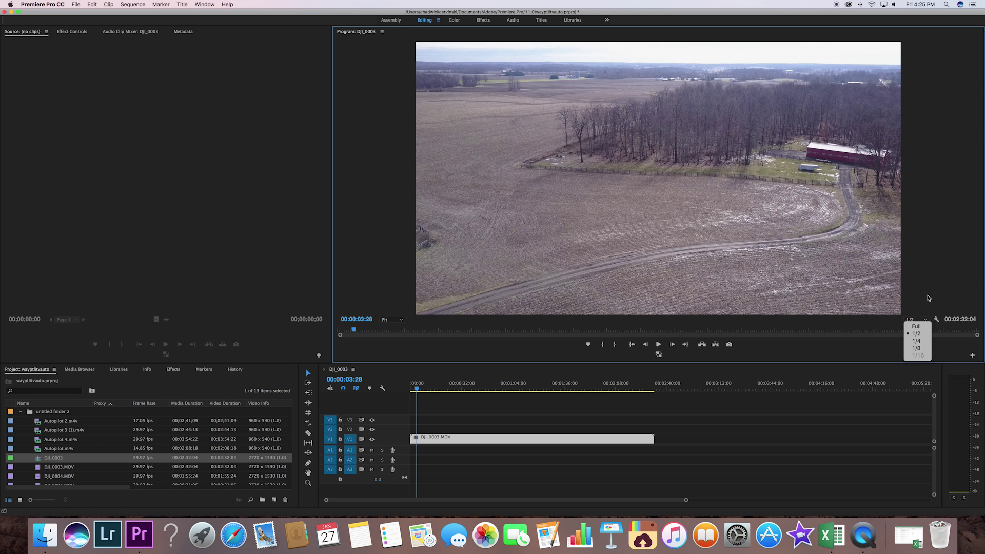
left_click(927, 298)
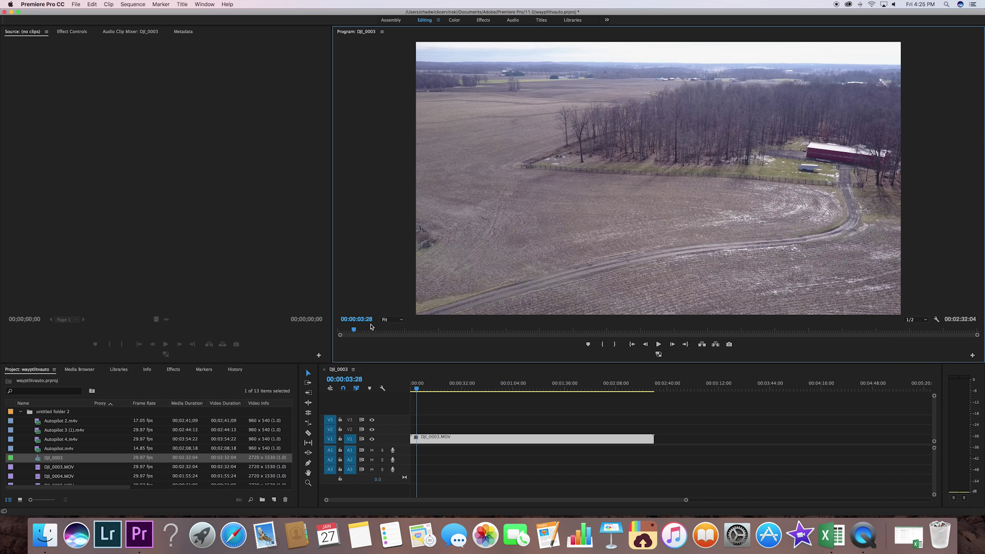
left_click(926, 320)
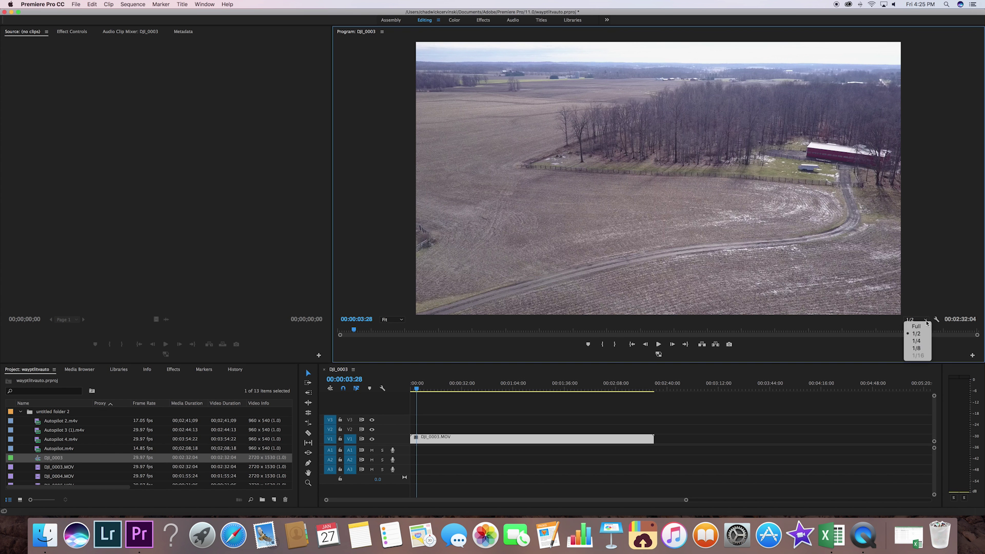
left_click(926, 349)
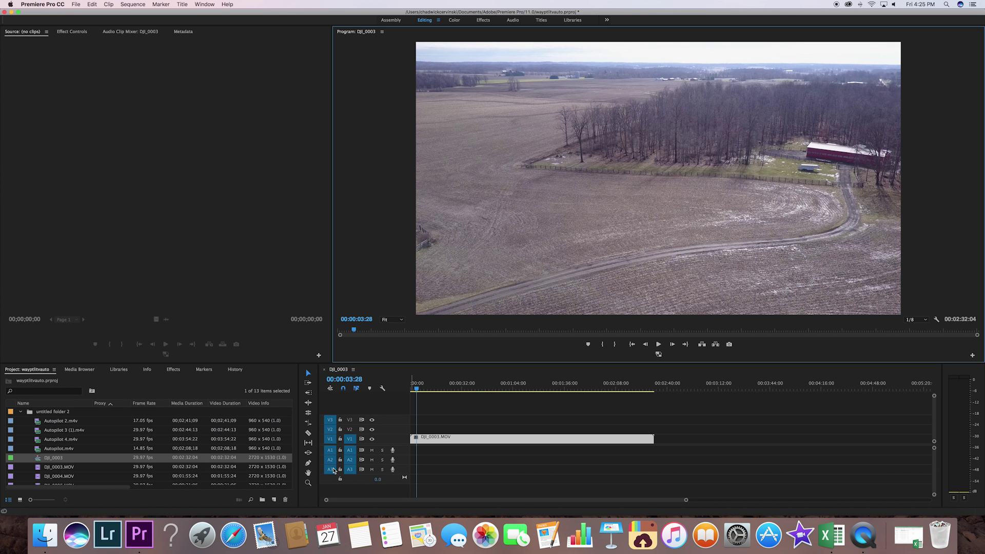
Add one video track after Video 3 and one standard audio track after Audio 3 to the sequence.
right_click(334, 411)
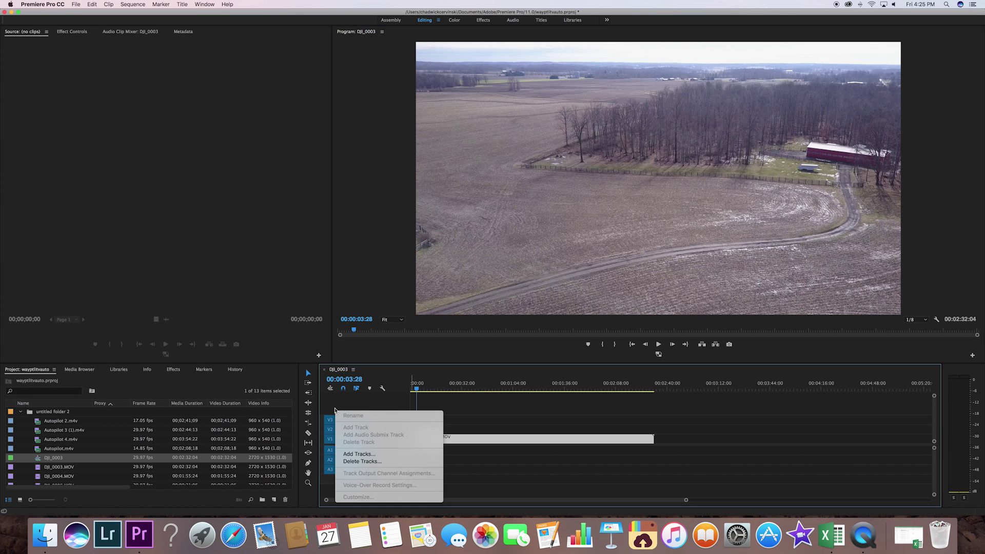
left_click(373, 455)
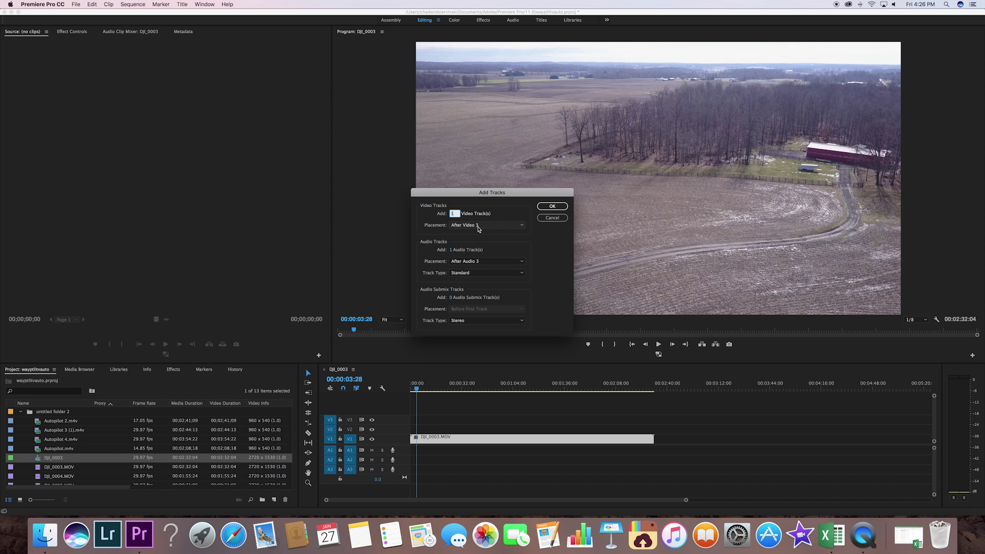
left_click(552, 208)
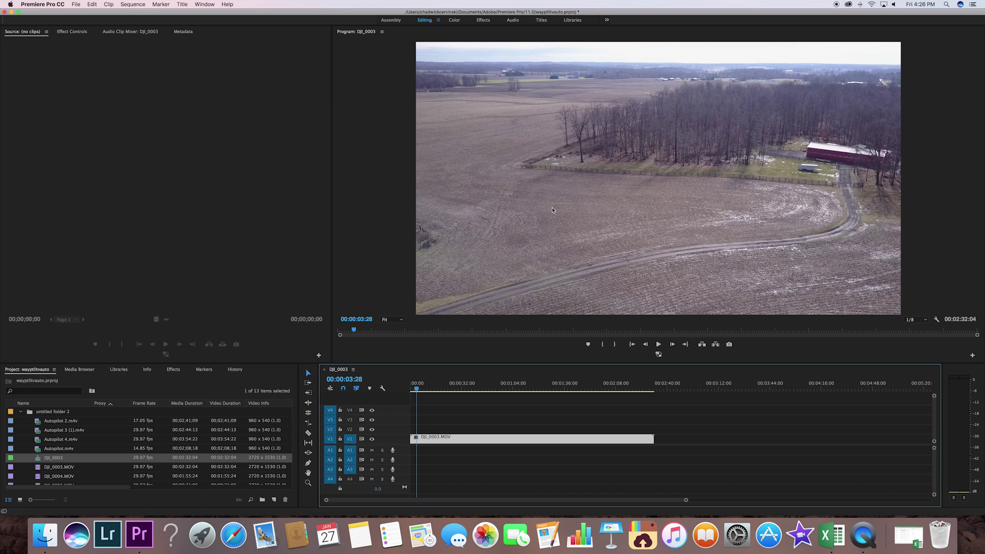
Mute audio track A1 and unmute it again.
left_click(372, 451)
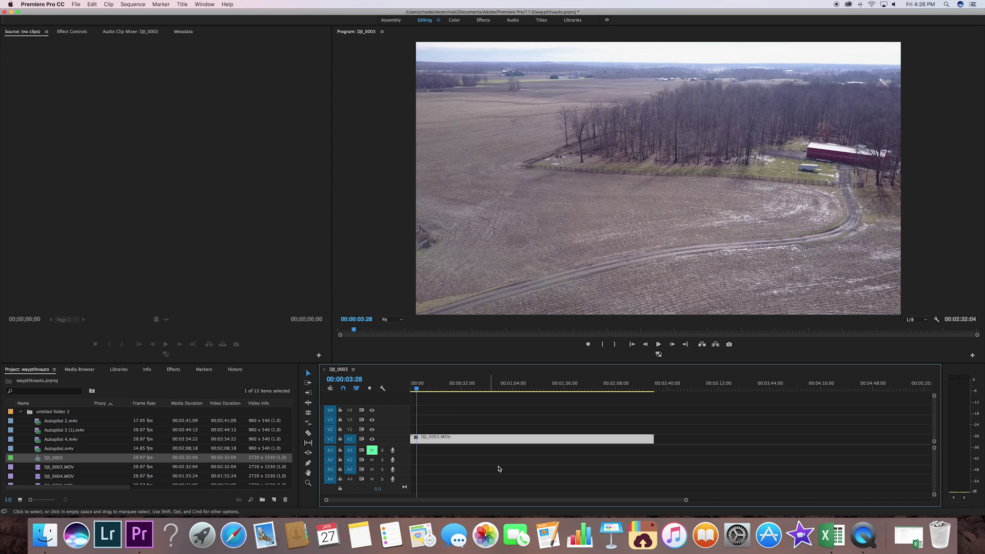
left_click(373, 450)
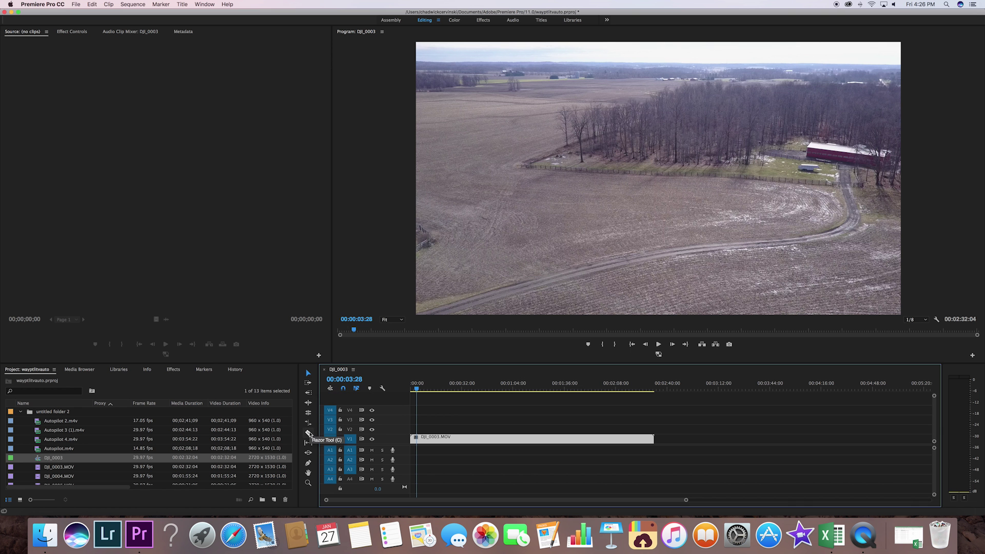
Split the DJI_0003.MOV clip on track V1 at 00:00:31:12 with the Razor tool.
left_click(308, 434)
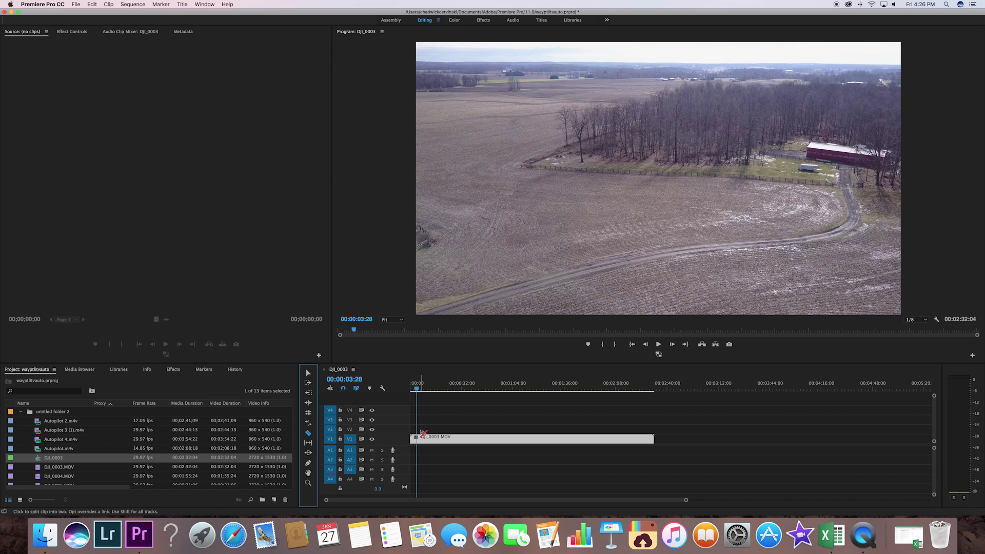
left_click_drag(418, 392, 463, 393)
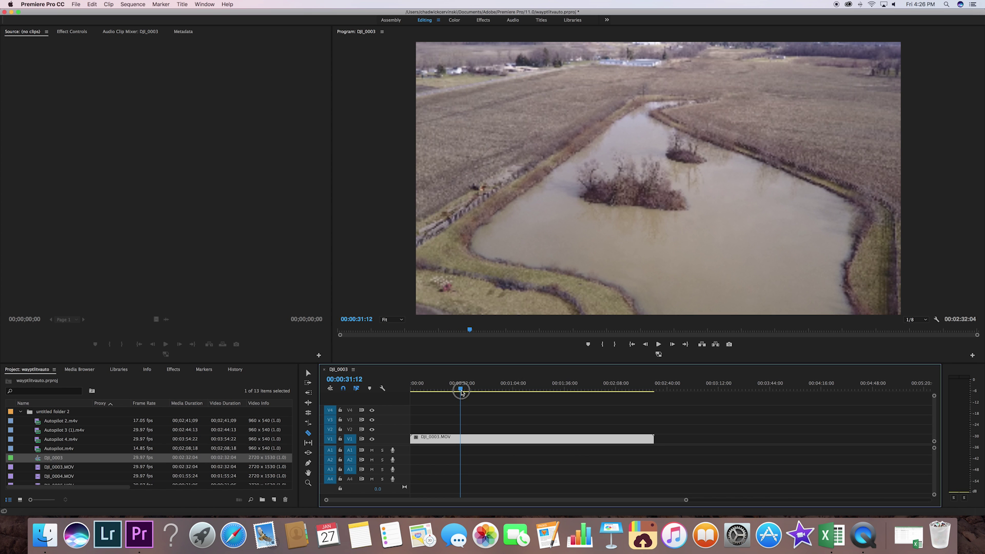
left_click(464, 441)
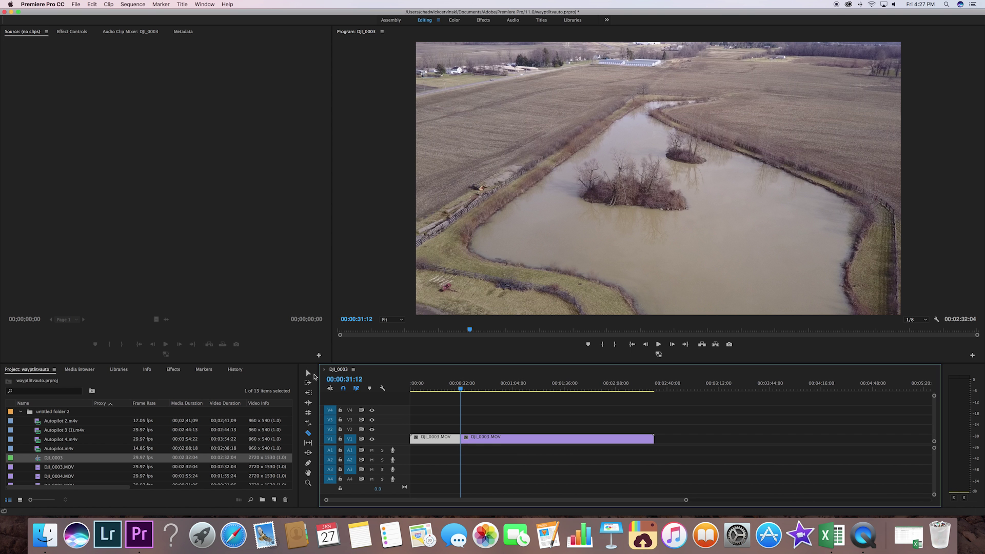
Delete the first piece of the split clip and move the remaining piece to the sequence start on V1.
left_click(312, 376)
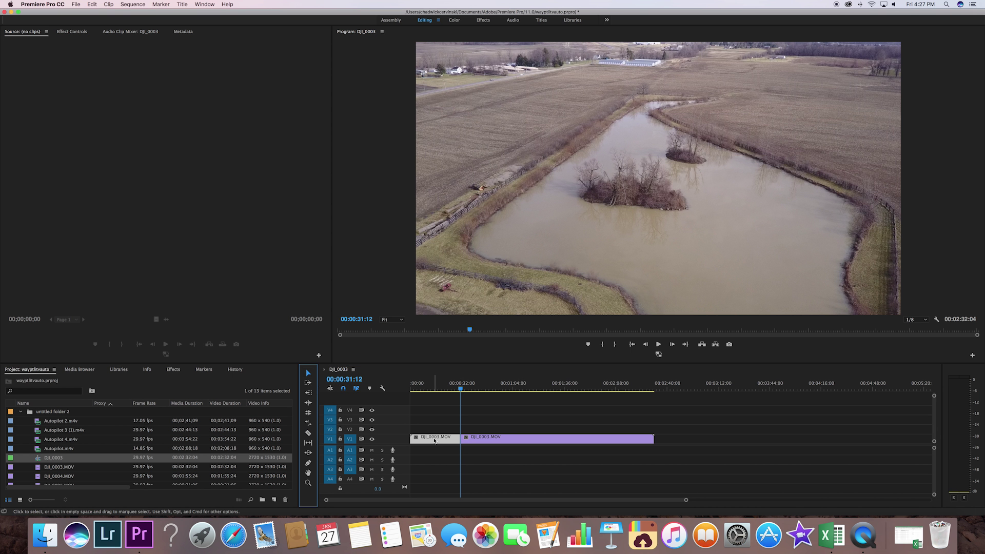
left_click_drag(434, 440, 438, 425)
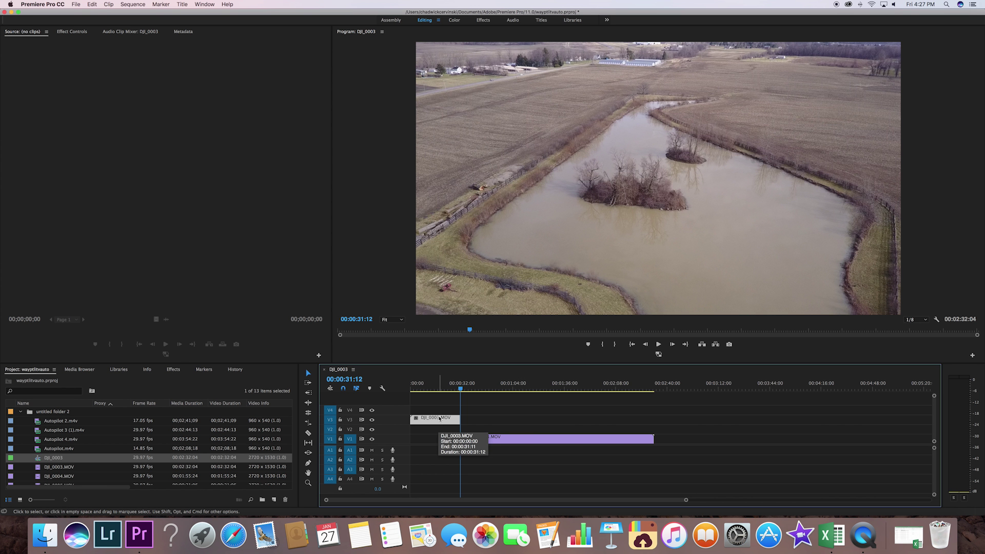
key("Delete")
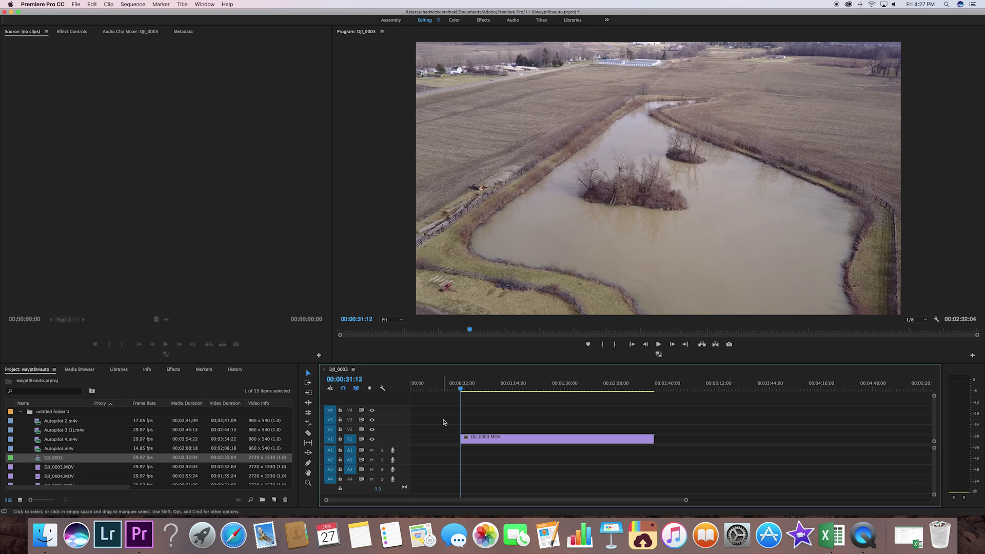
left_click_drag(525, 443, 488, 442)
Play the sequence from its start and stop playback at 00:00:03:26.
left_click(458, 390)
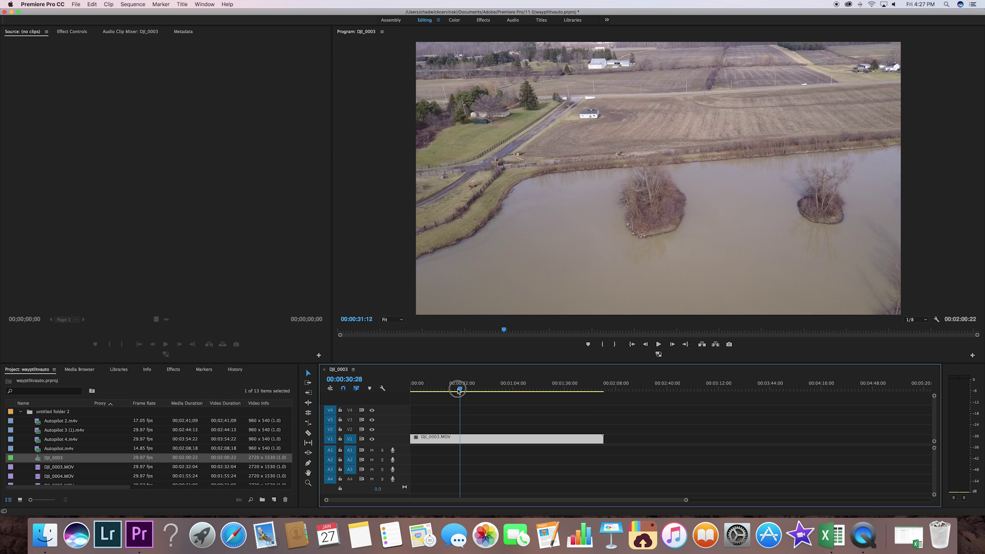
left_click_drag(459, 391, 407, 390)
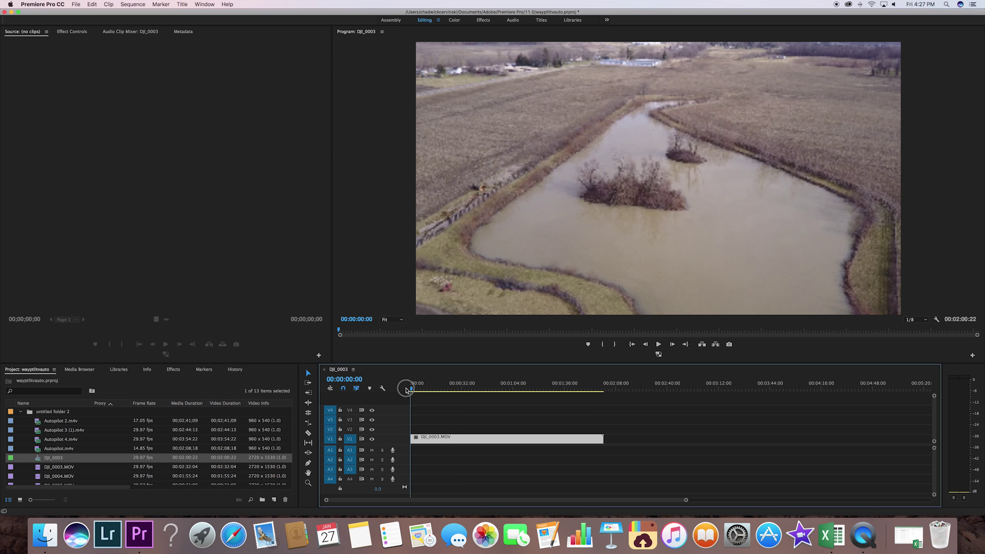
left_click(659, 346)
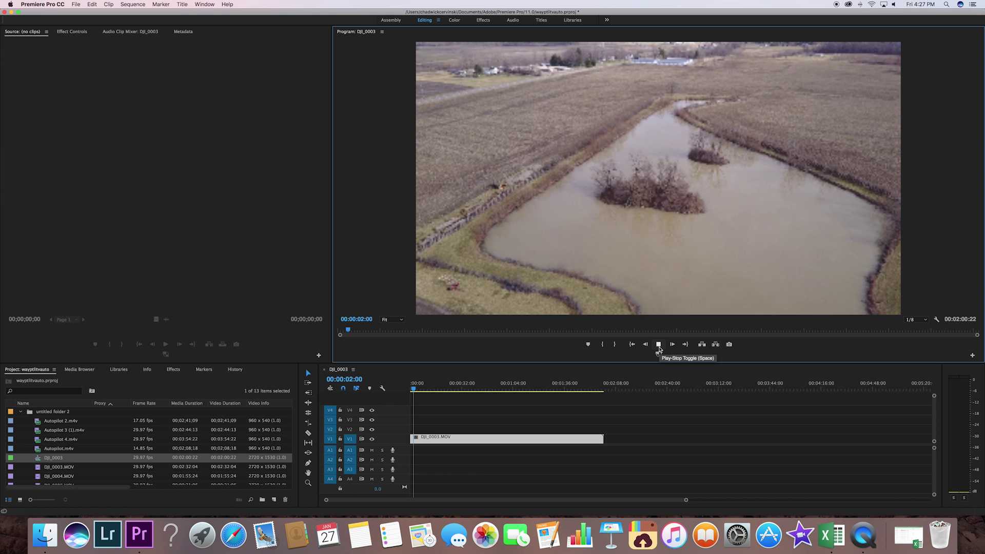
left_click(659, 346)
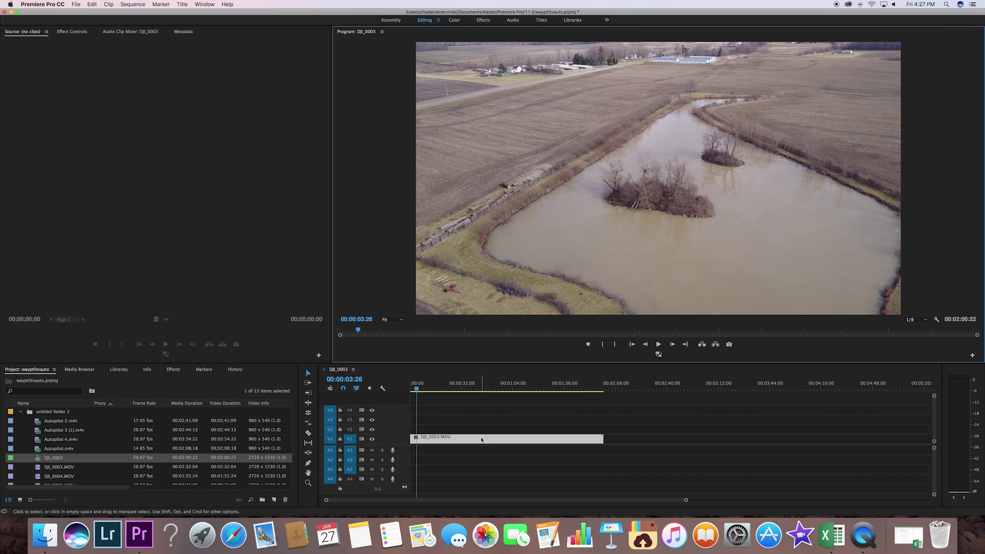
Load DJI_0003.MOV from the project bin into the Source monitor.
left_click(48, 469)
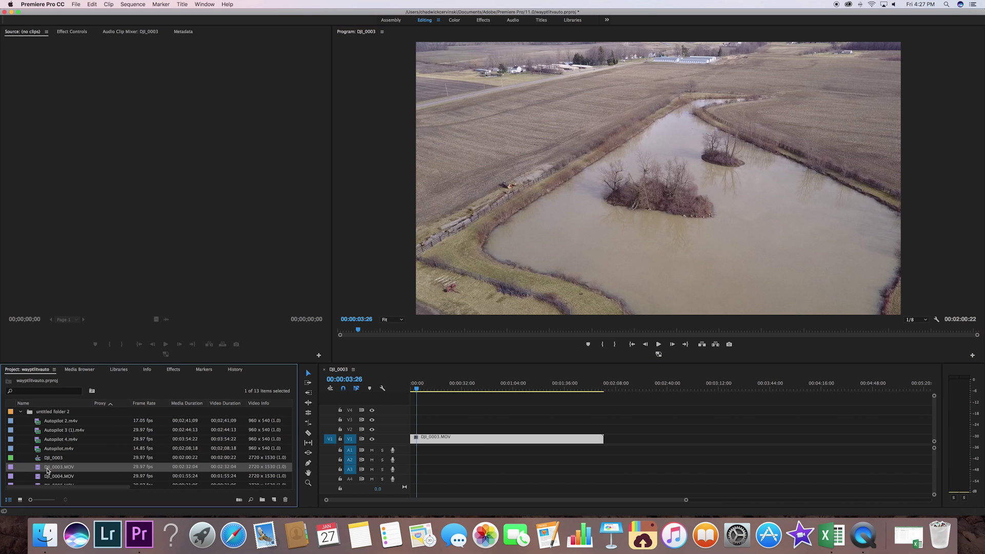
left_click(56, 369)
left_click_drag(57, 369, 140, 302)
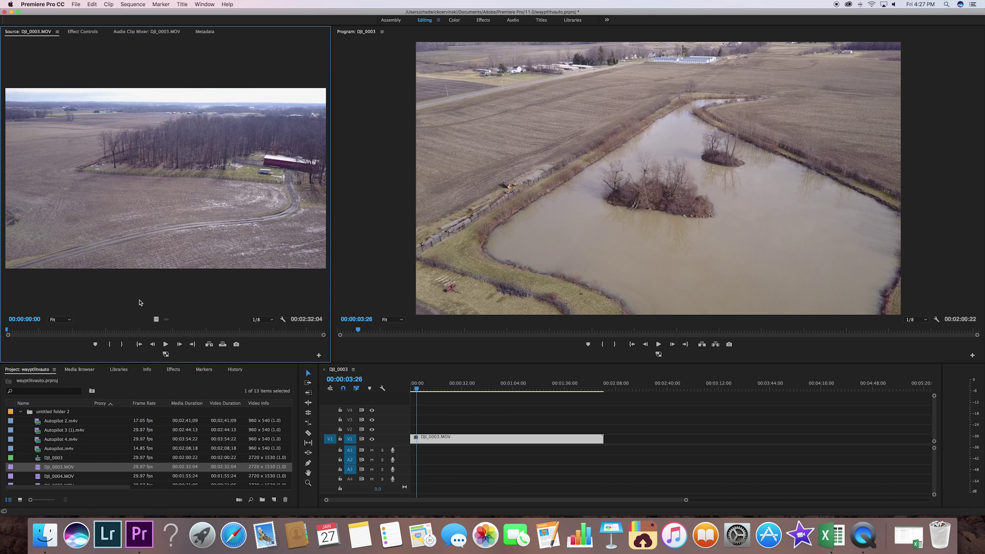
Mark the source clip's In point at 00:00:32:00 and its Out point at 00:00:47:14.
left_click(7, 332)
left_click_drag(8, 332, 74, 331)
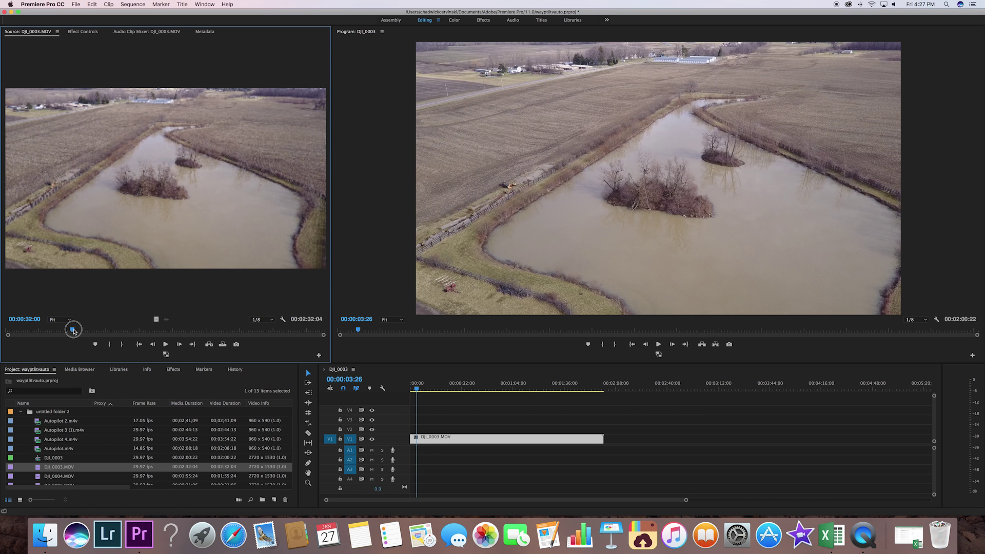
left_click(110, 347)
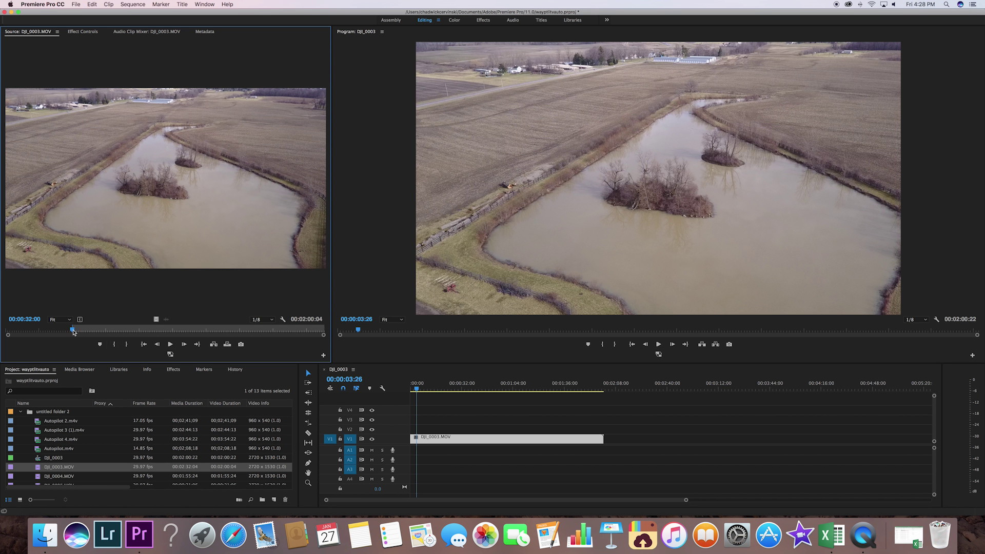
left_click_drag(73, 333, 105, 332)
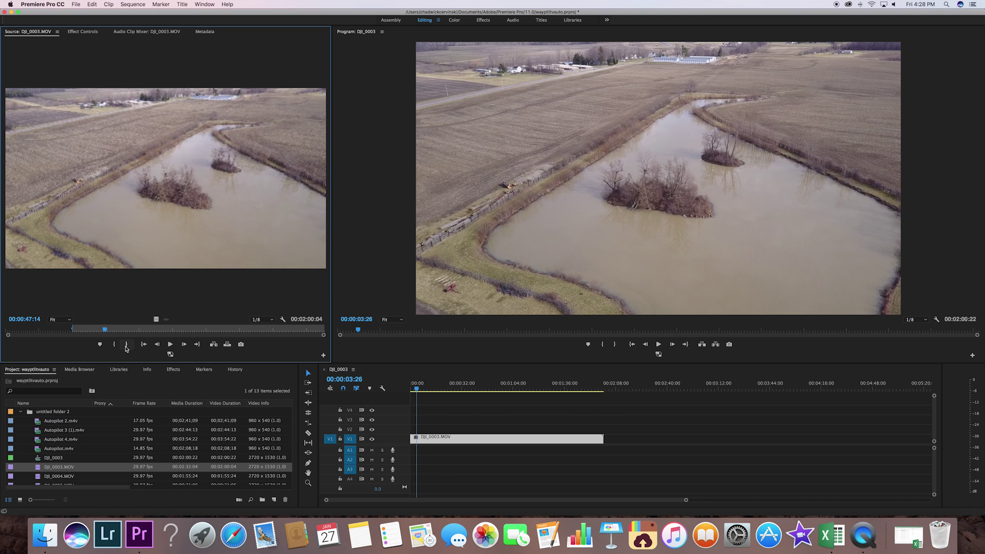
left_click(128, 344)
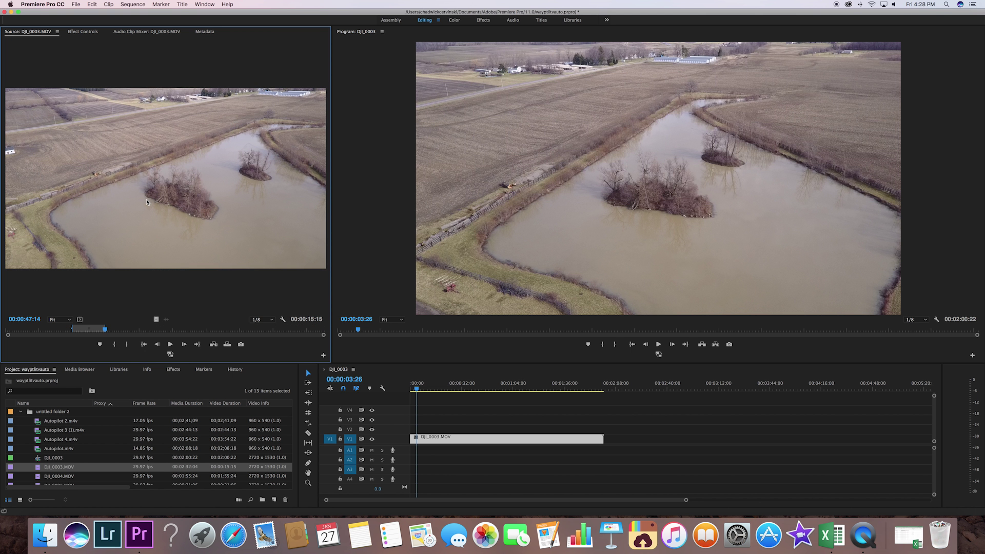
Place the marked source excerpt on track V3 and move it directly behind the clip on V1.
left_click(132, 192)
mouse_move(131, 192)
left_mouse_down()
mouse_move(133, 208)
mouse_move(285, 348)
mouse_move(387, 420)
mouse_move(415, 425)
left_mouse_up()
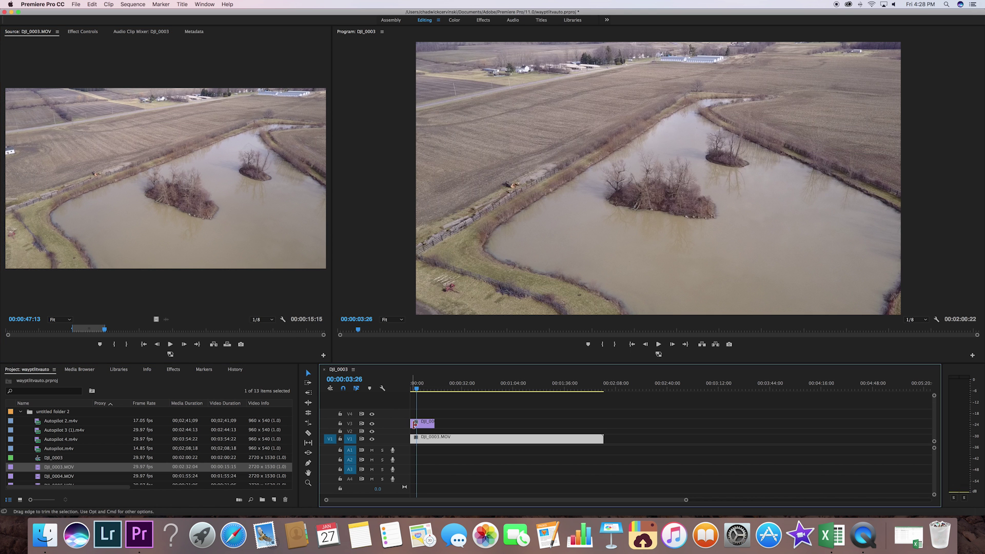
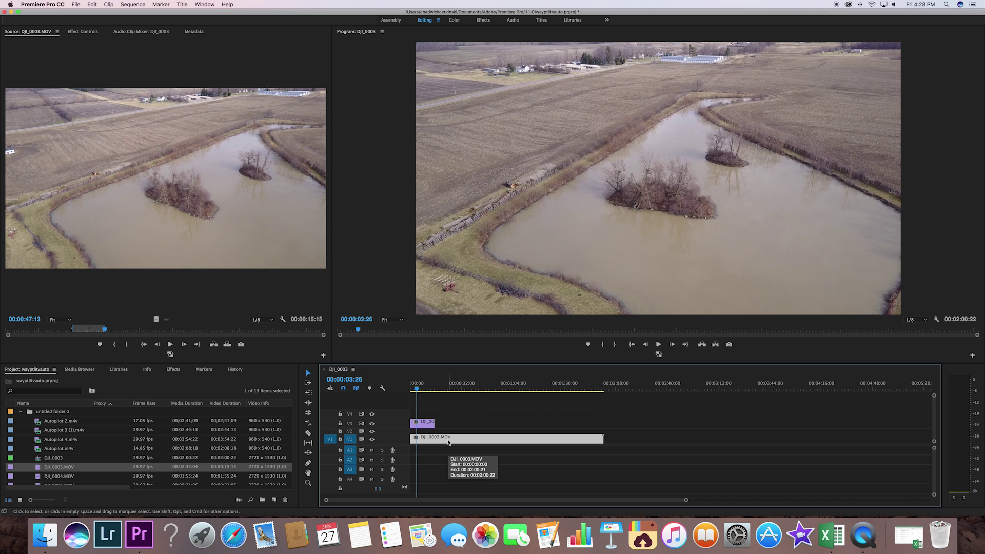
left_click(424, 425)
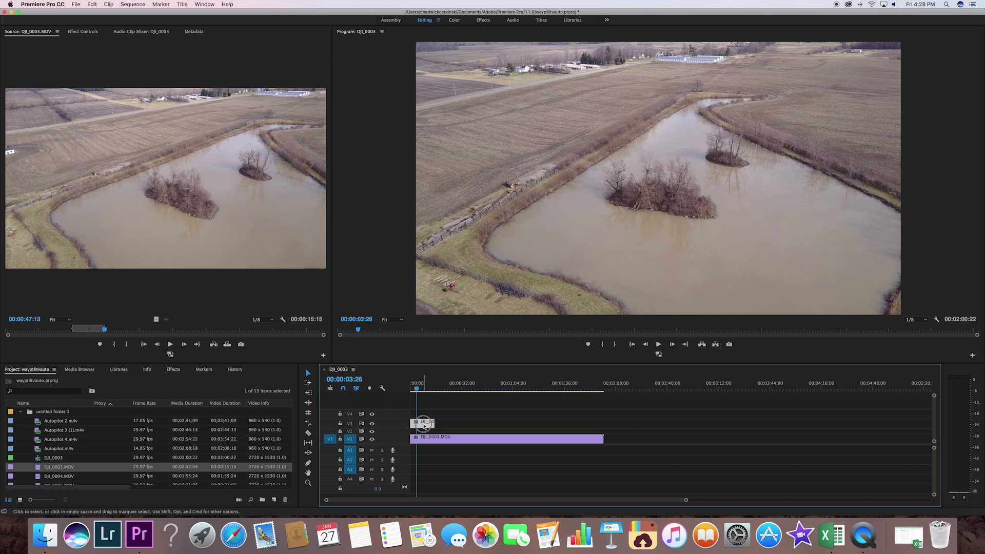
left_click_drag(424, 426, 623, 447)
Scrub the playhead to 00:02:07:24 over the short excerpt at the end of V1 and delete that excerpt.
left_click(439, 389)
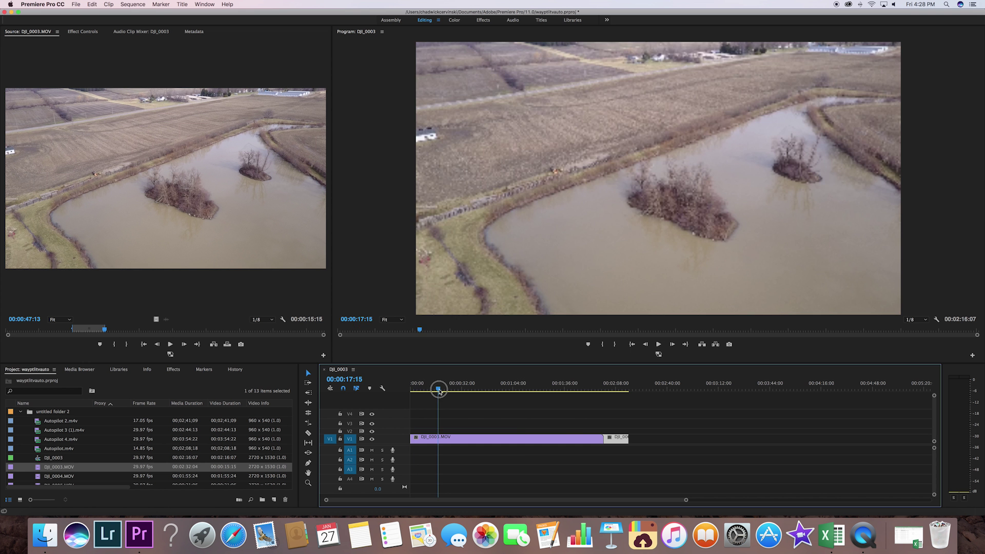
left_click_drag(439, 391, 615, 387)
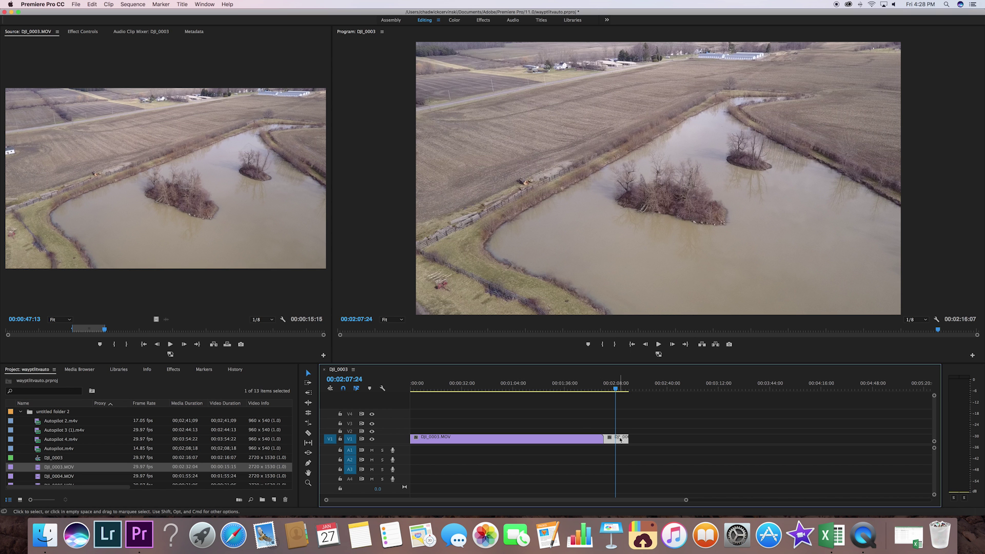
key("Delete")
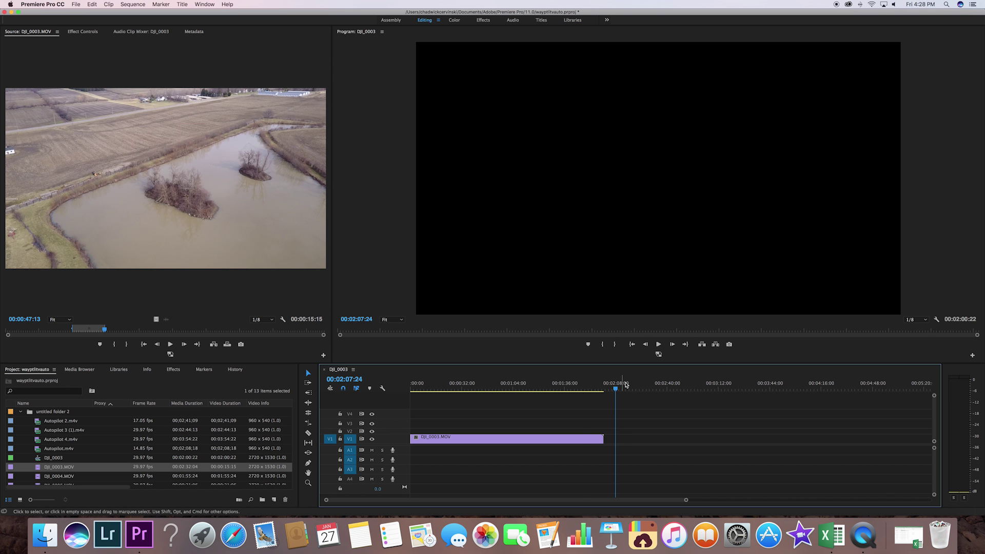
Move the sequence playhead to 00:01:47:12 within the DJI_0003.MOV clip.
left_click(583, 388)
left_click_drag(583, 389, 582, 389)
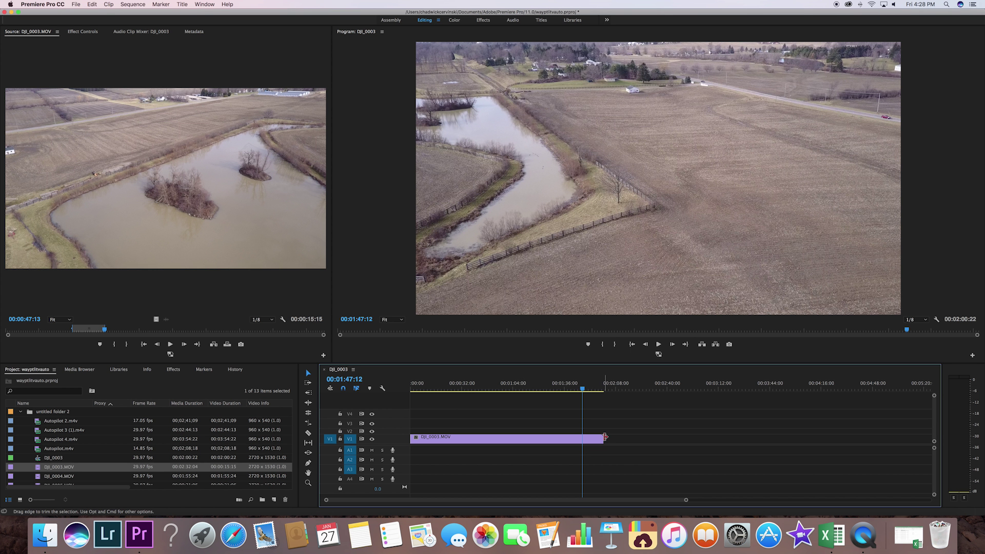
left_click(411, 439)
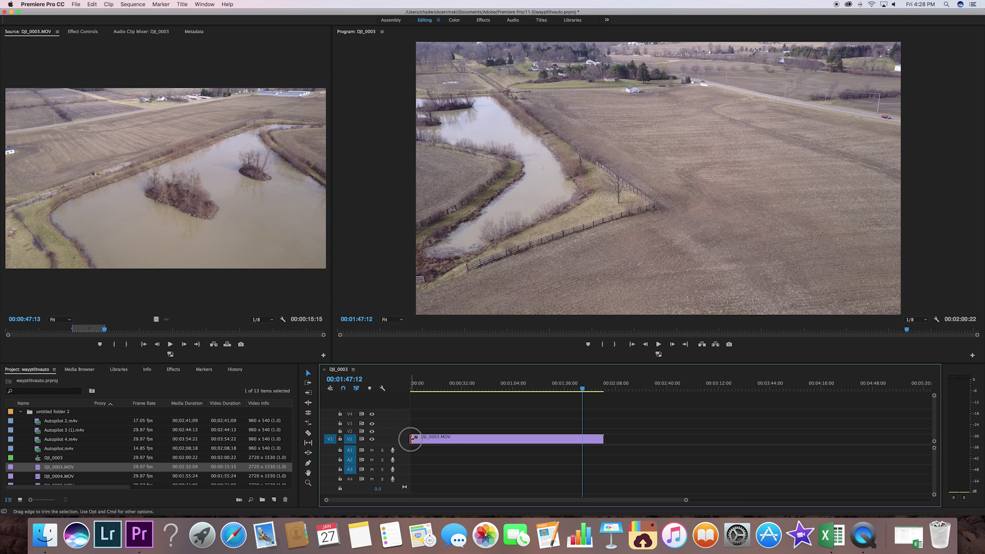
mouse_move(411, 439)
left_mouse_down()
mouse_move(432, 439)
mouse_move(411, 439)
left_mouse_up()
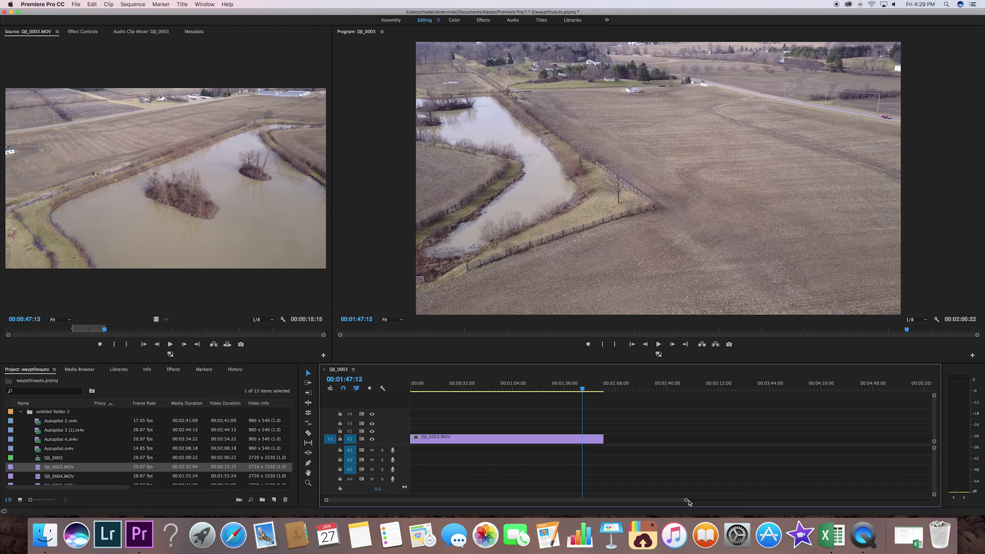
Examine the timeline at different scroll positions and zoom levels, ending with individual frames around the playhead.
scroll(420, 502, "right", 3)
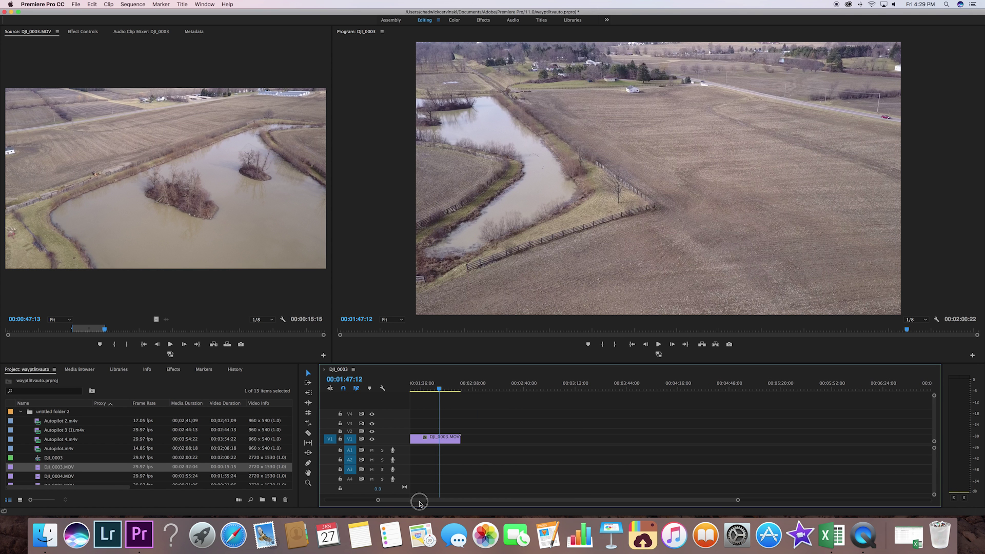
scroll(419, 502, "left", 3)
left_click(686, 500)
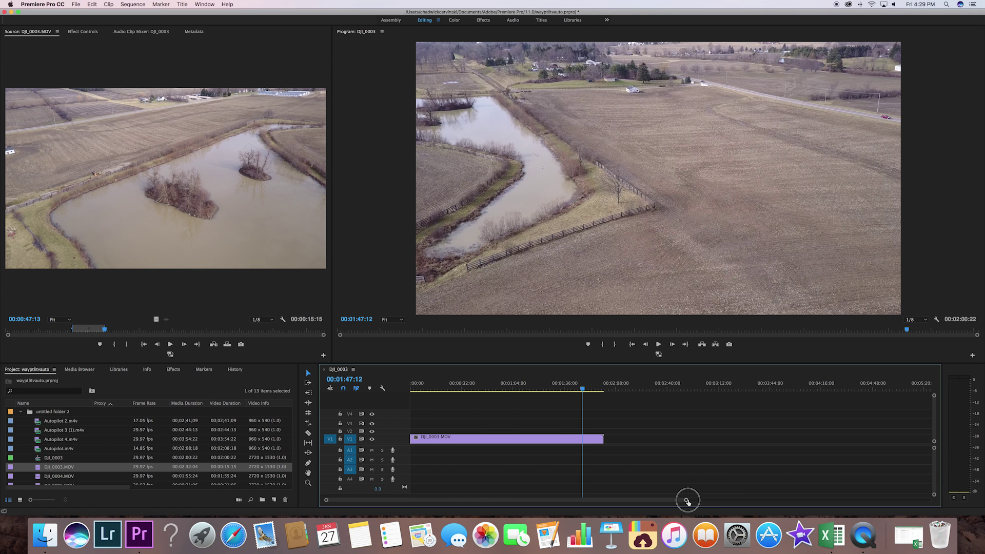
left_click_drag(687, 500, 422, 500)
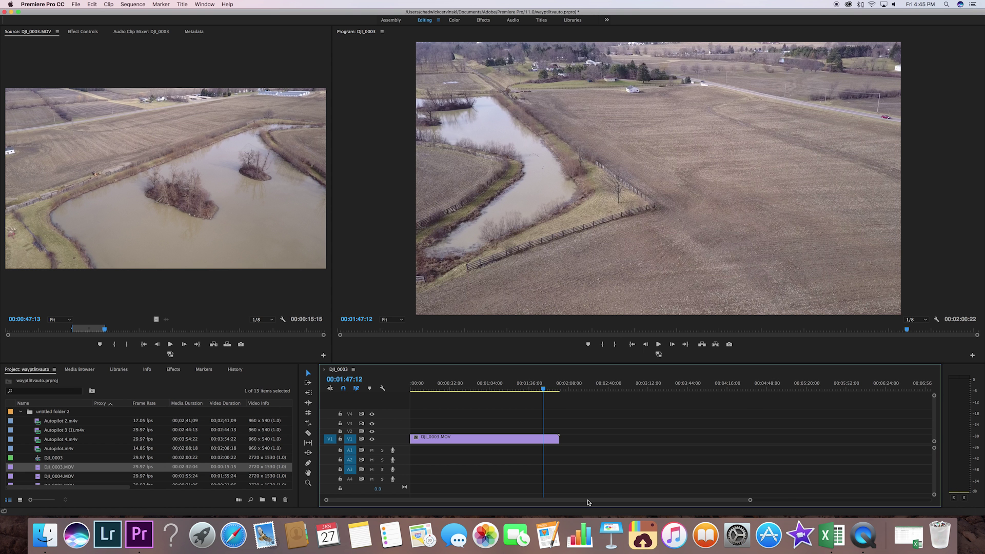
mouse_move(588, 502)
left_mouse_down()
mouse_move(618, 502)
mouse_move(584, 502)
left_mouse_up()
left_click(750, 502)
left_click_drag(750, 501, 929, 505)
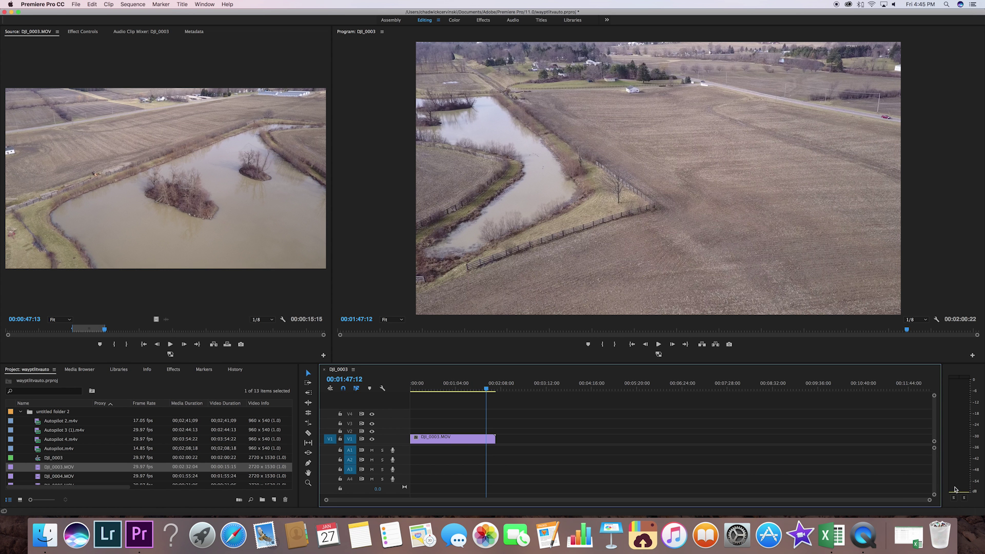
left_click_drag(930, 500, 633, 506)
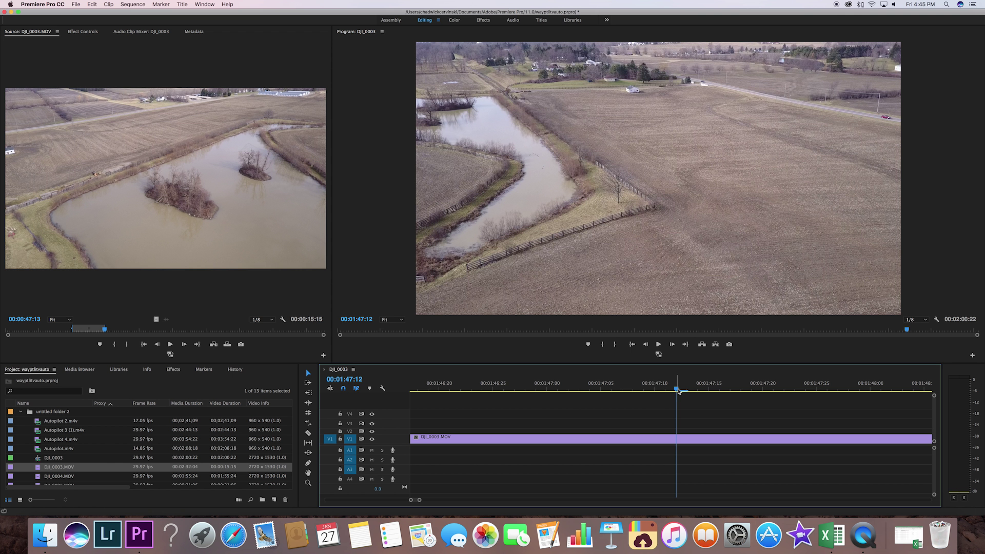
Trim 10 frames off the start of the V1 clip and move the clip back to 00:00:00:00.
left_click_drag(679, 391, 403, 393)
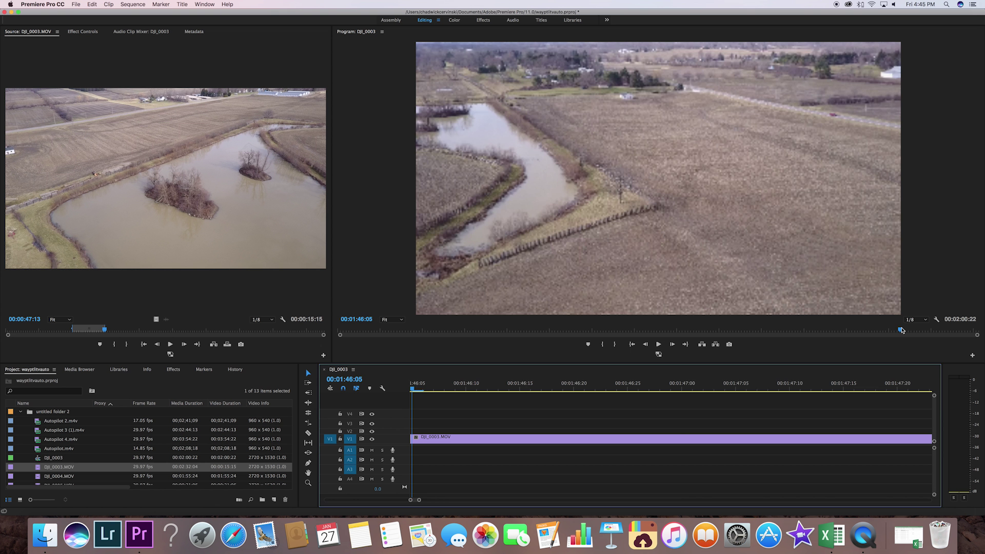
left_click_drag(902, 330, 282, 338)
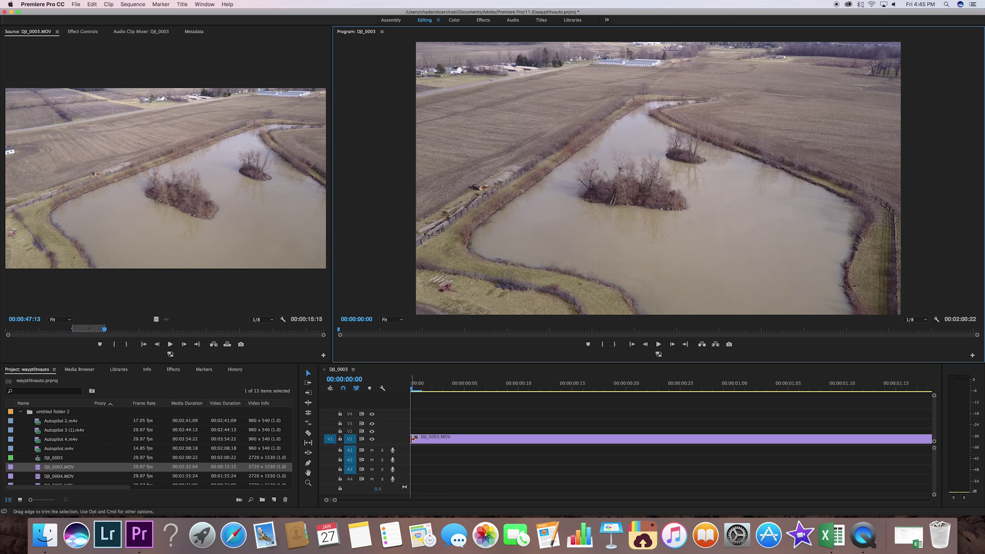
left_click_drag(414, 438, 522, 439)
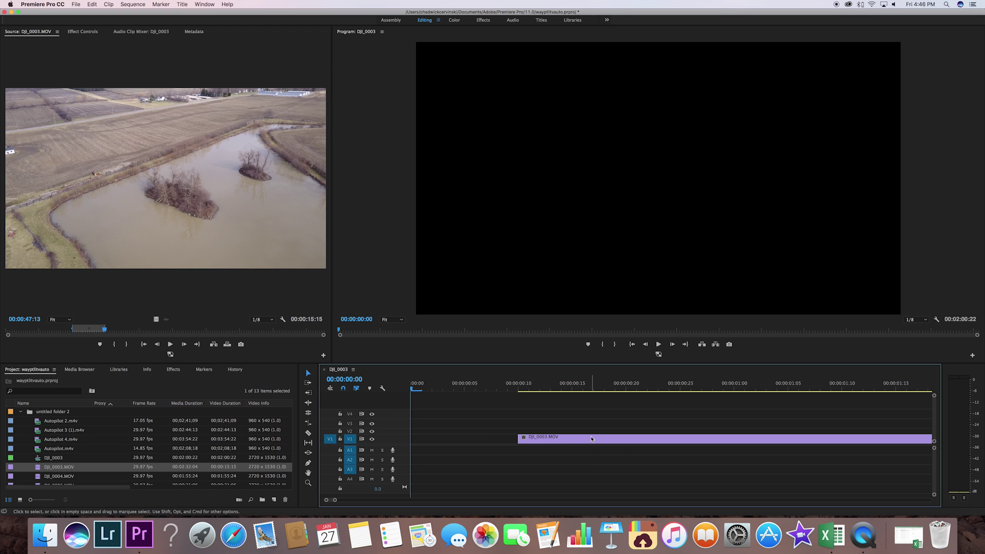
left_click_drag(592, 439, 484, 439)
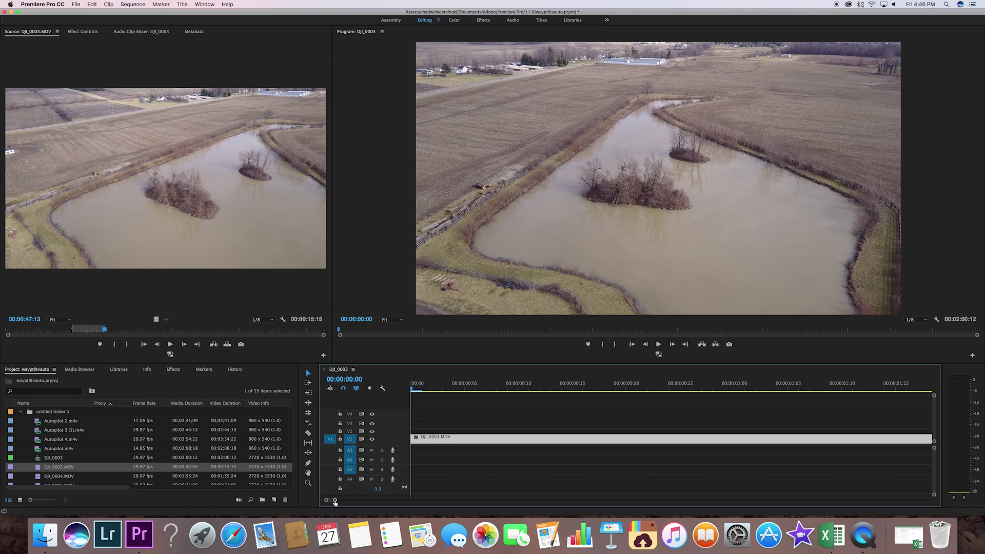
left_click_drag(335, 502, 733, 507)
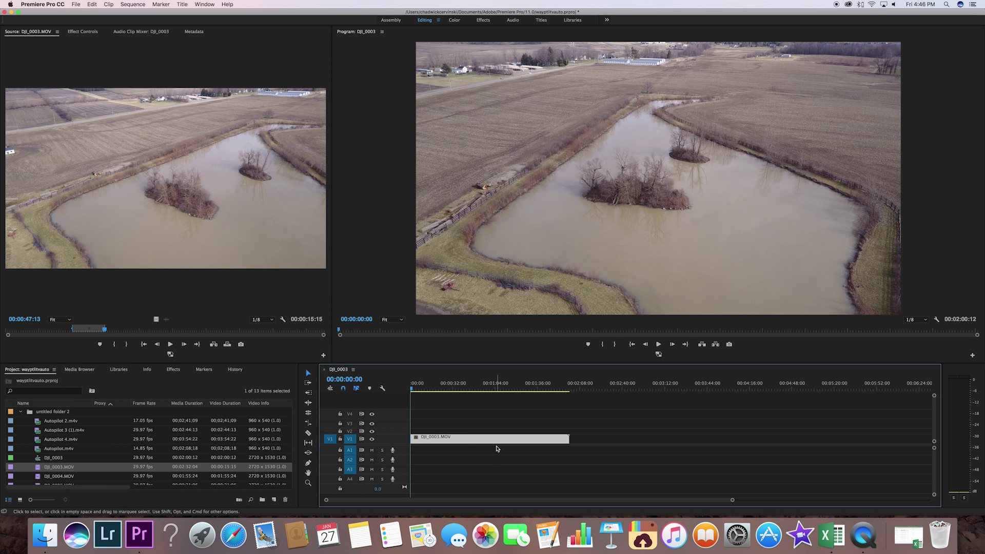
Move the DJI_0003.MOV clip on V1 to start at about 00:04:21, freeing the beginning of the sequence.
left_click(461, 440)
left_click_drag(480, 443, 942, 439)
left_click(468, 440)
left_click_drag(468, 441, 817, 444)
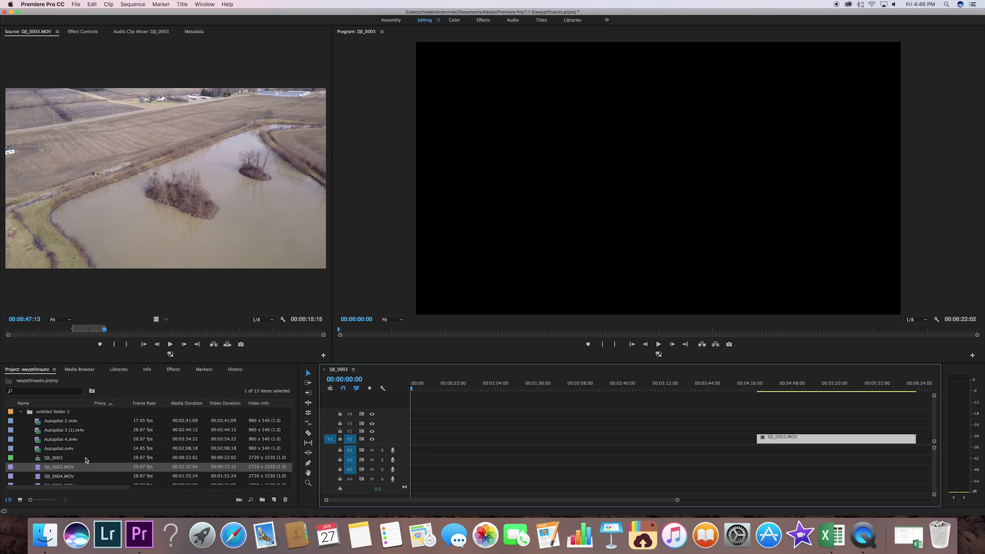
Place Litchi.m4v at 00:00:00:00 on V1 and A1, and shift DJI_0003.MOV about 11 seconds later to leave a gap between the clips.
scroll(86, 461, "down", 3)
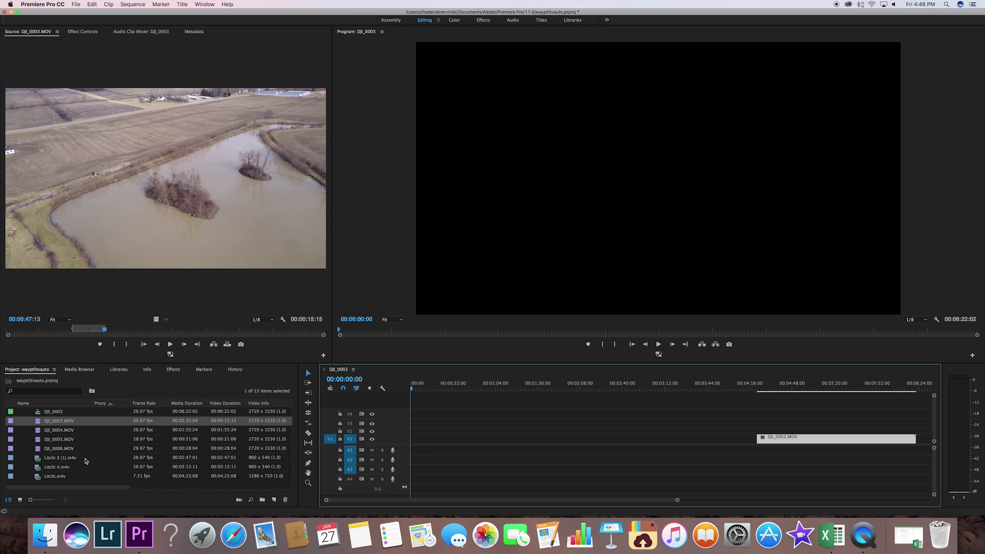
left_click(61, 478)
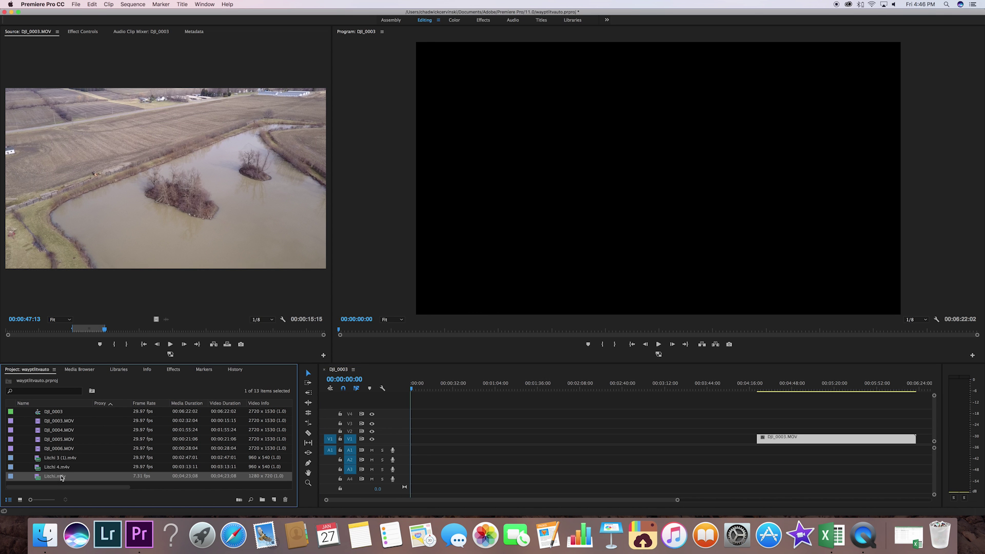
left_click(37, 478)
left_click_drag(37, 479, 409, 455)
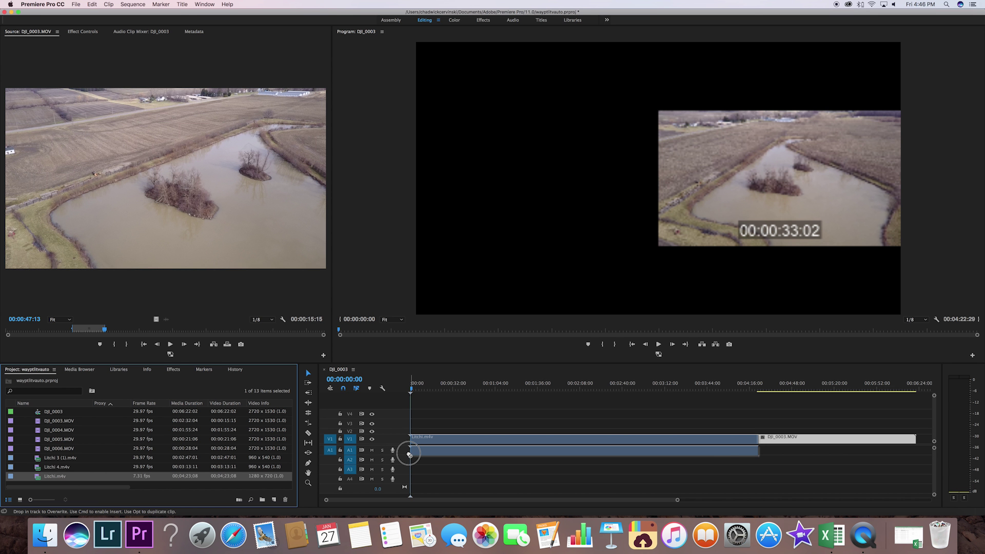
left_click_drag(409, 454, 409, 456)
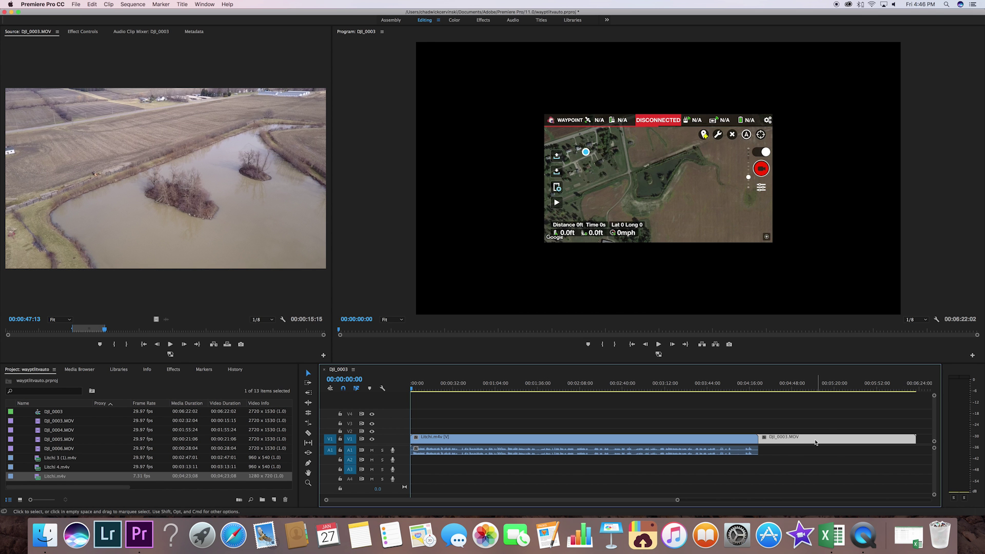
left_click_drag(806, 440, 820, 440)
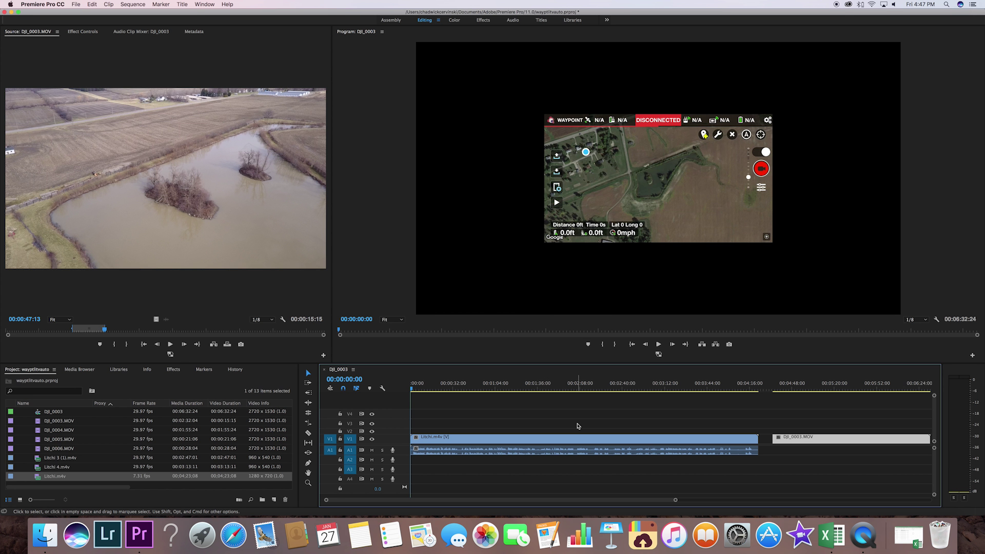
Fit the Litchi.m4v clip on V1 to the sequence frame with Set to Frame Size.
left_click(542, 442)
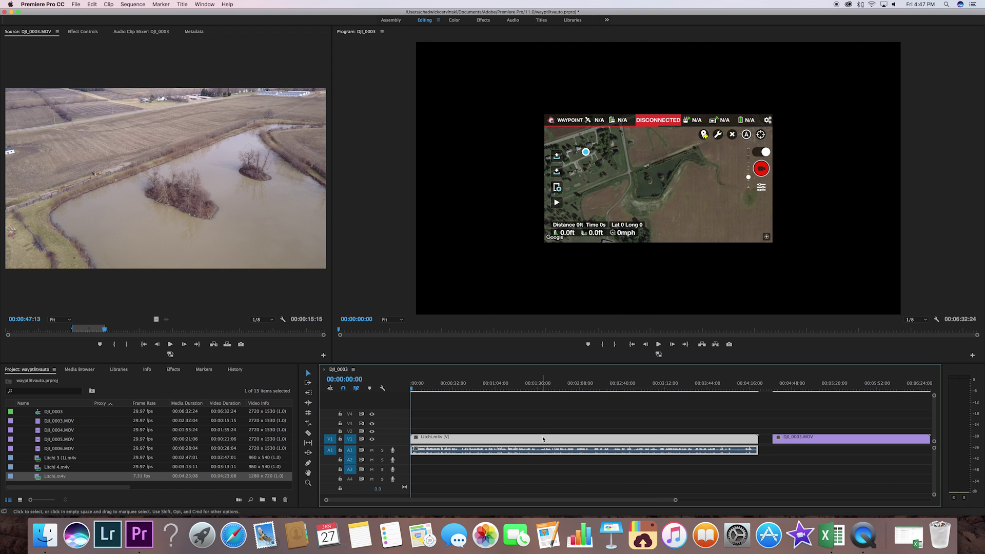
left_click(544, 439)
right_click(543, 438)
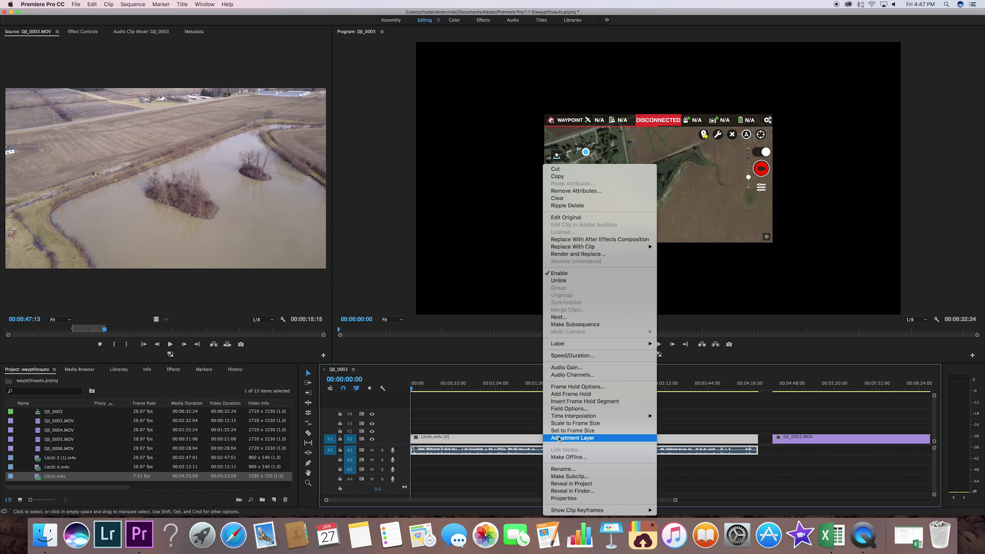
left_click(611, 434)
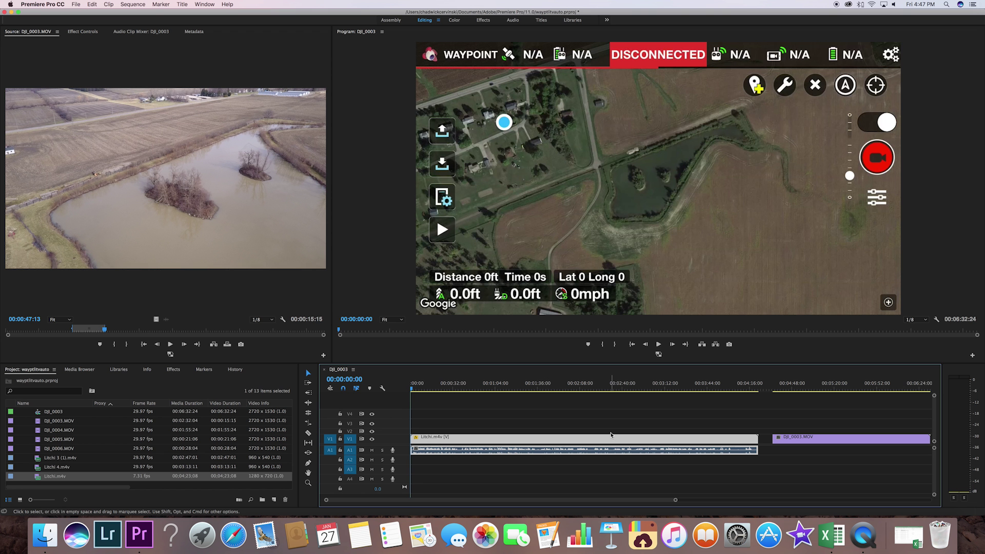
Move the sequence playhead to 00:00:00:09 near the start of the Litchi.m4v clip.
left_click(412, 389)
mouse_move(412, 389)
left_mouse_down()
mouse_move(553, 397)
mouse_move(413, 397)
left_mouse_up()
left_click_drag(676, 502, 508, 501)
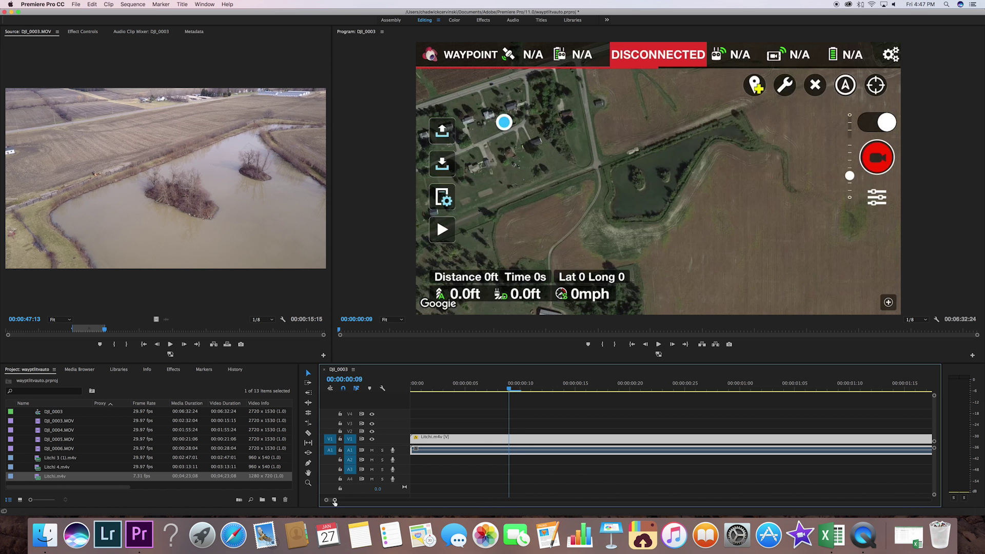
left_click_drag(334, 502, 347, 502)
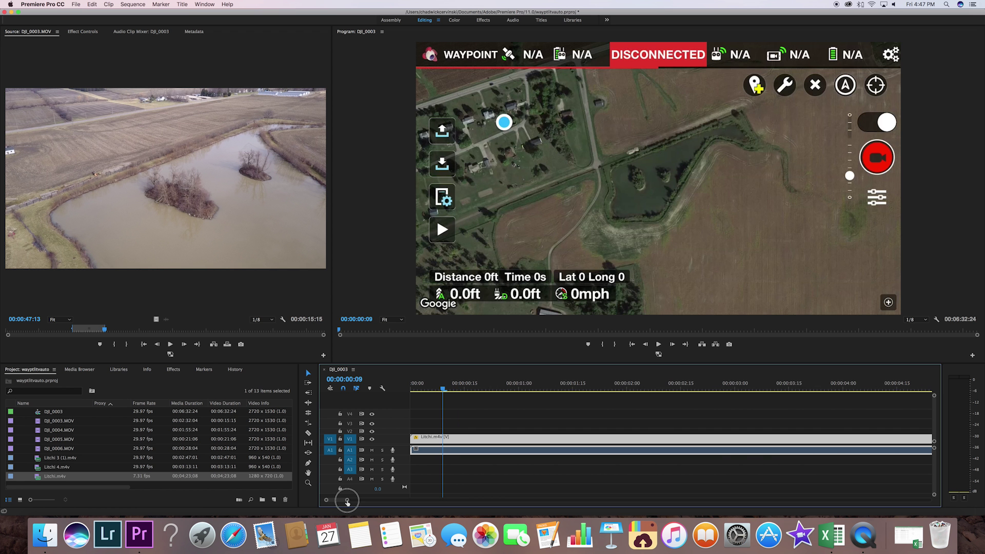